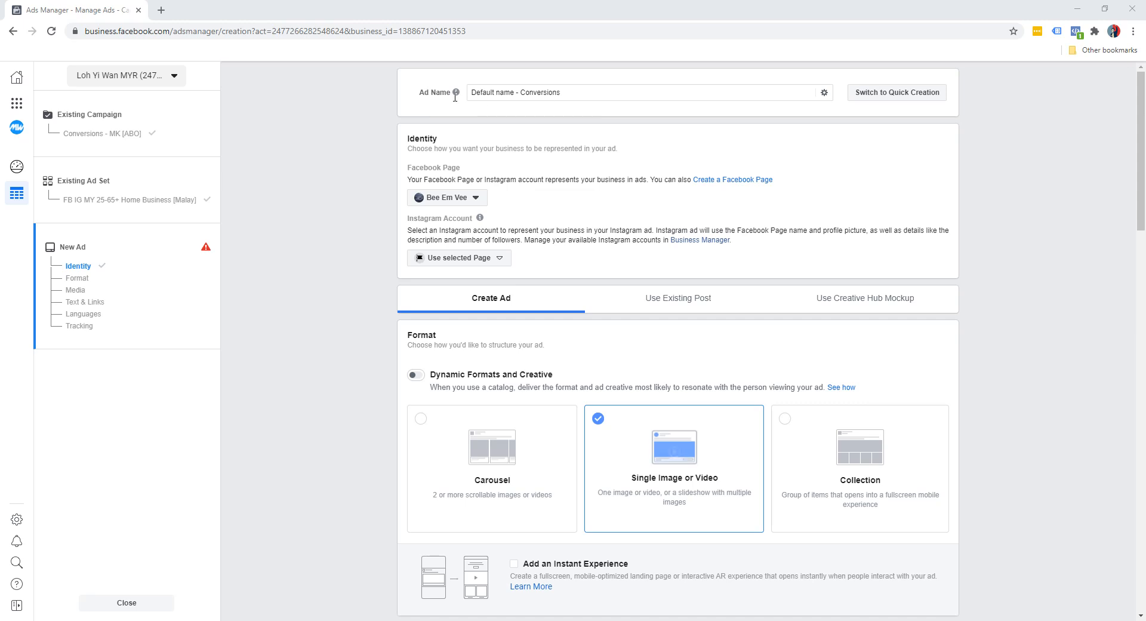
Step: Rename the new ad from its default name to "Video 1"
triple_click(664, 94)
type("Video 1")
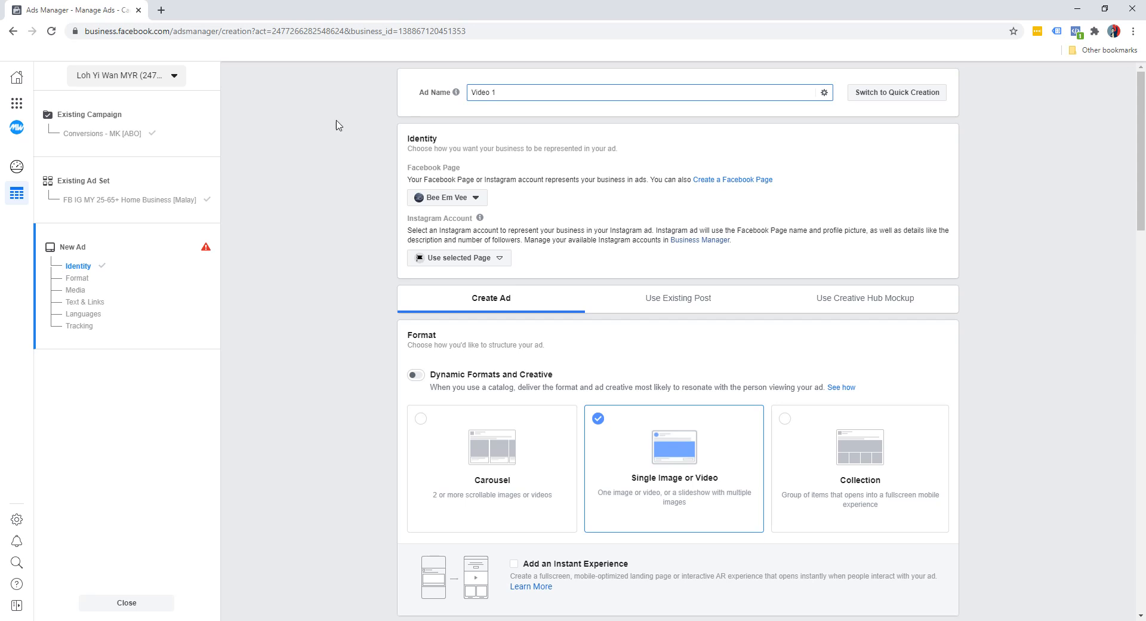
left_click(335, 146)
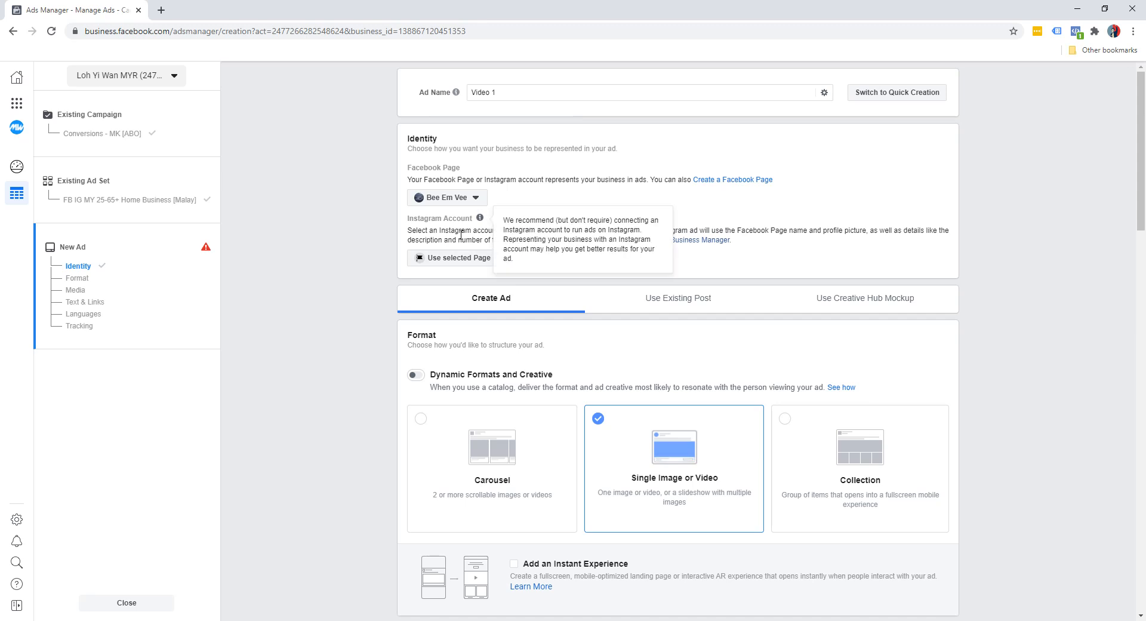
Step: Review the ad's format settings and the options for adding media without choosing one
scroll(387, 261, "down", 3)
scroll(376, 262, "down", 3)
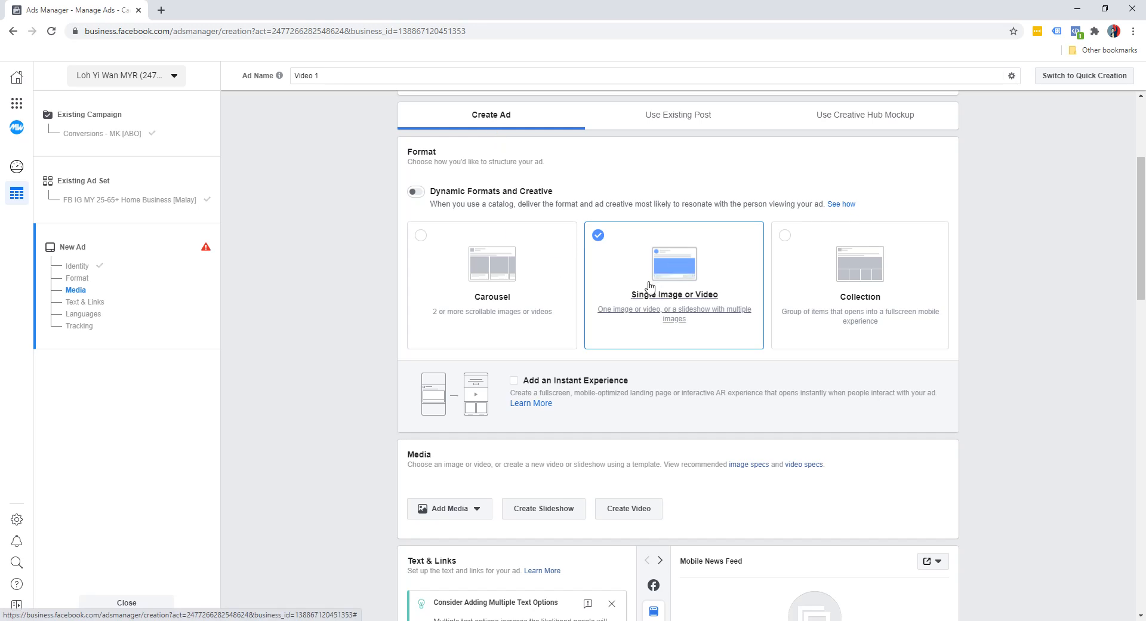
scroll(316, 325, "down", 3)
scroll(344, 328, "down", 2)
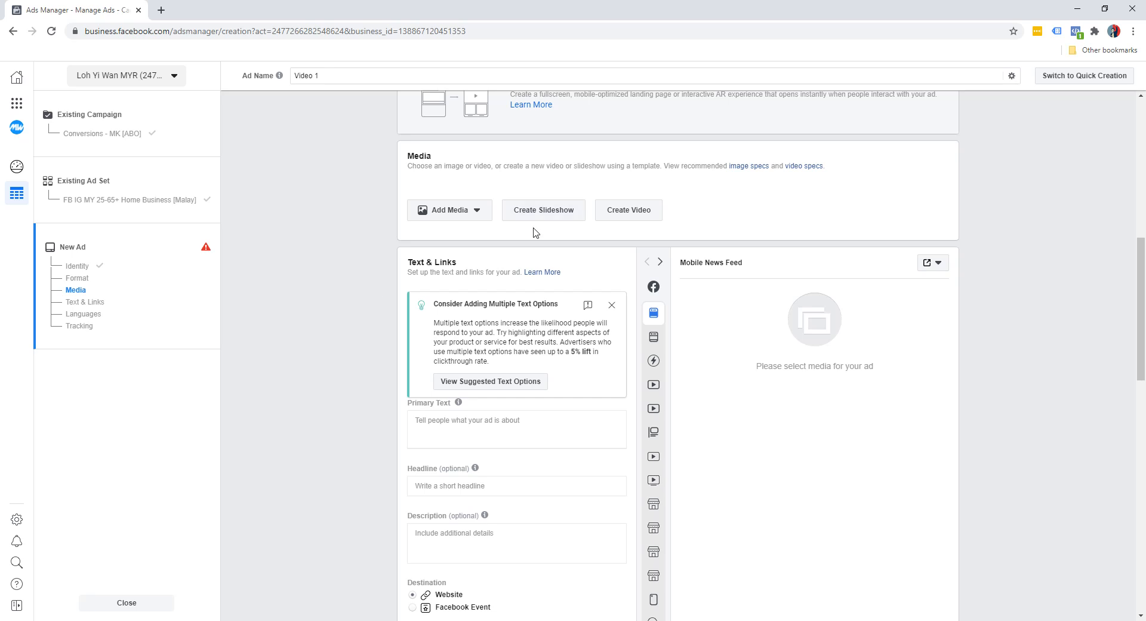
left_click(470, 212)
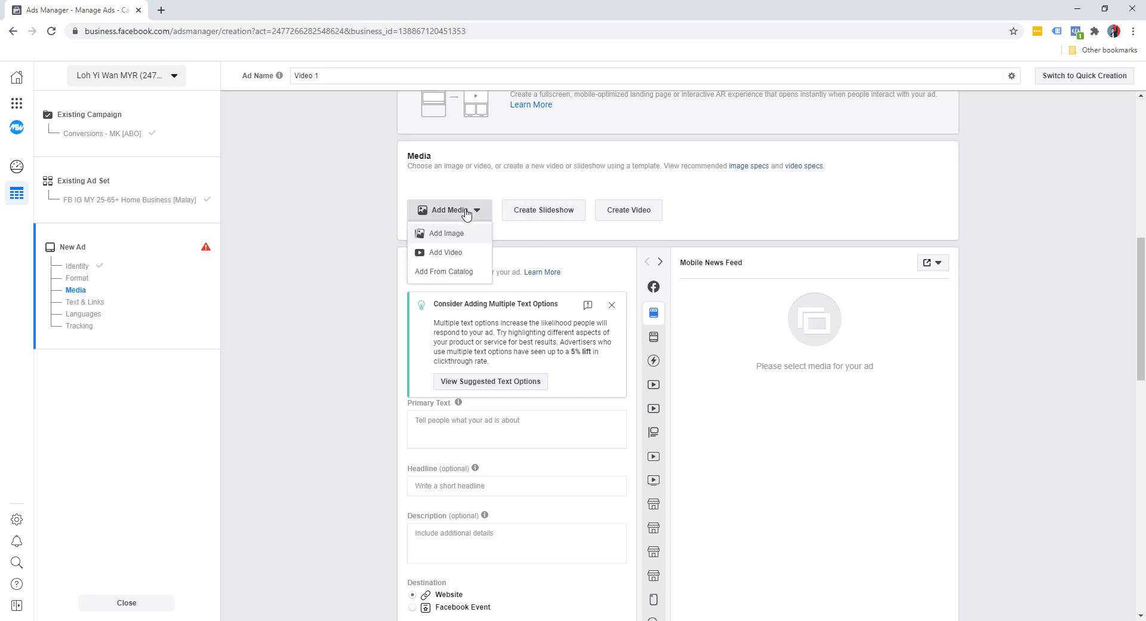
left_click(555, 185)
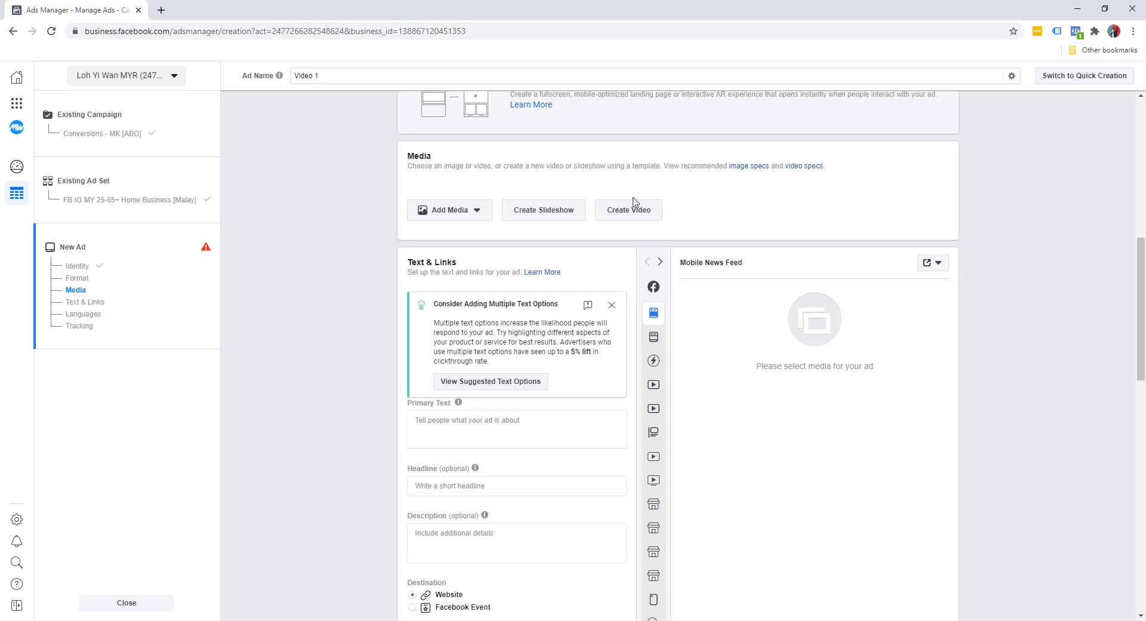
Step: Open the slideshow creation kit, look through its square templates and close it
left_click(554, 215)
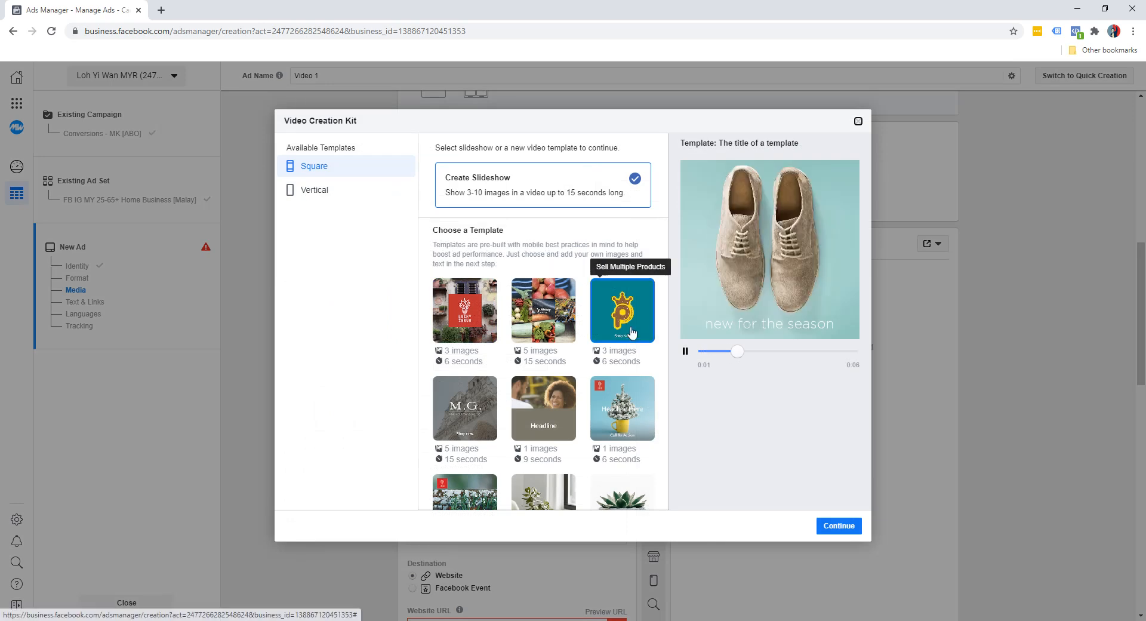
scroll(562, 336, "down", 3)
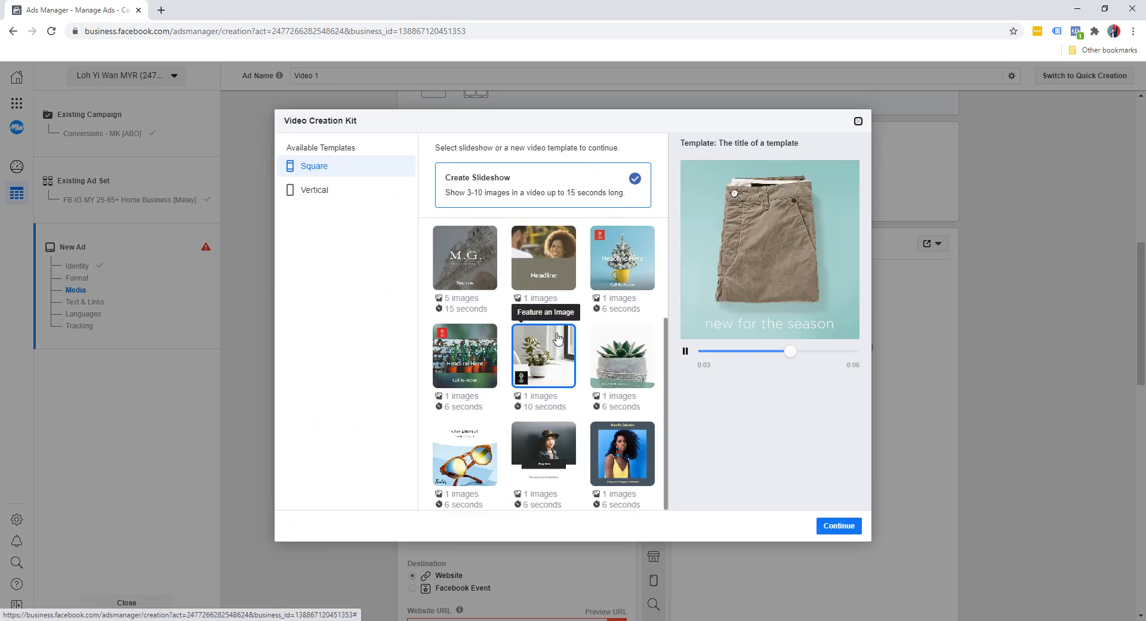
left_click(857, 121)
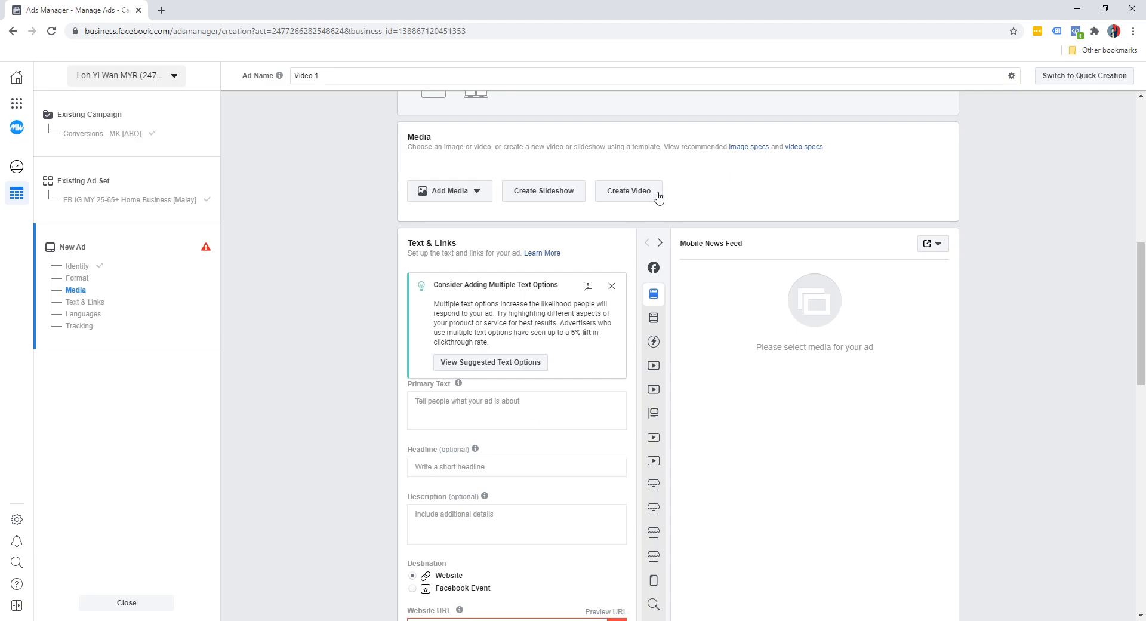
Step: Open the video creation kit, examine its stock and multi-image templates and close it
left_click(638, 200)
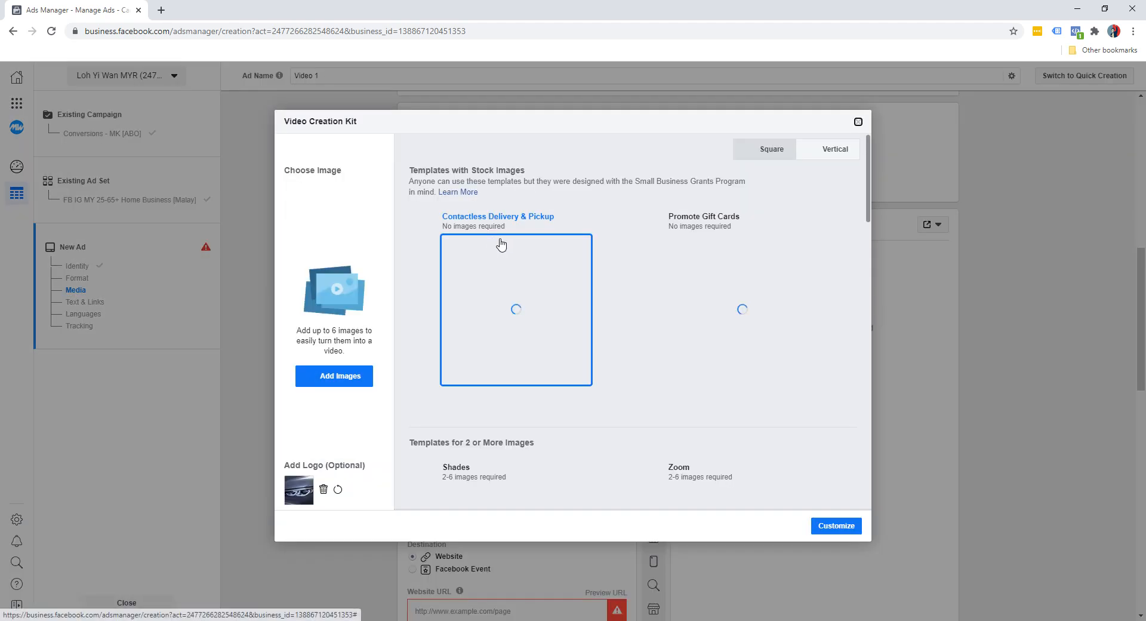
scroll(709, 335, "down", 4)
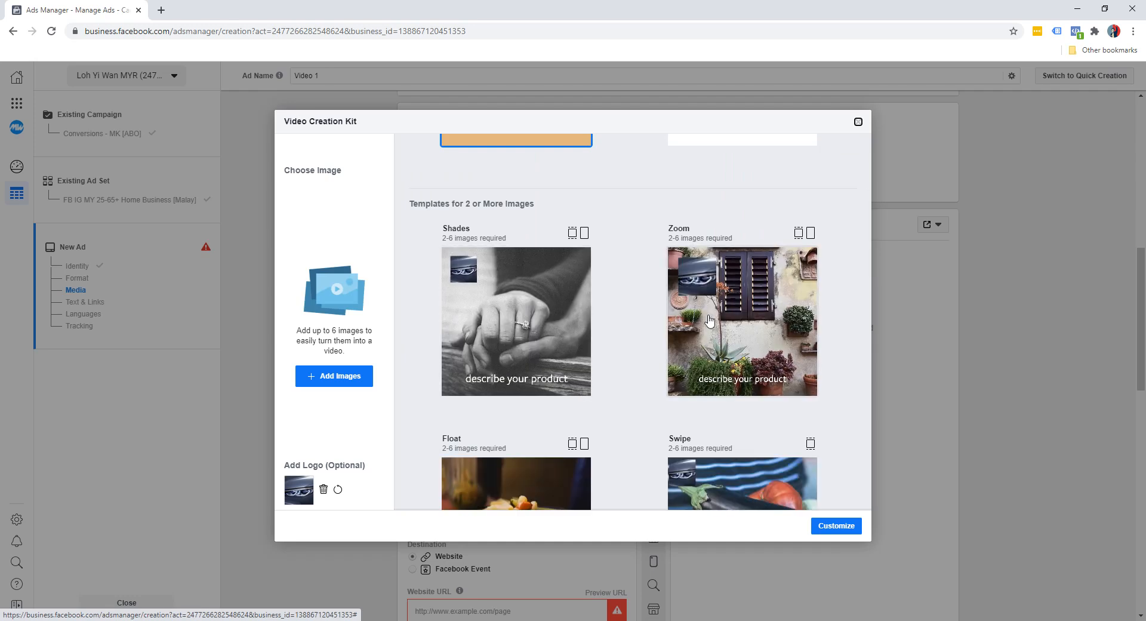
scroll(710, 322, "down", 2)
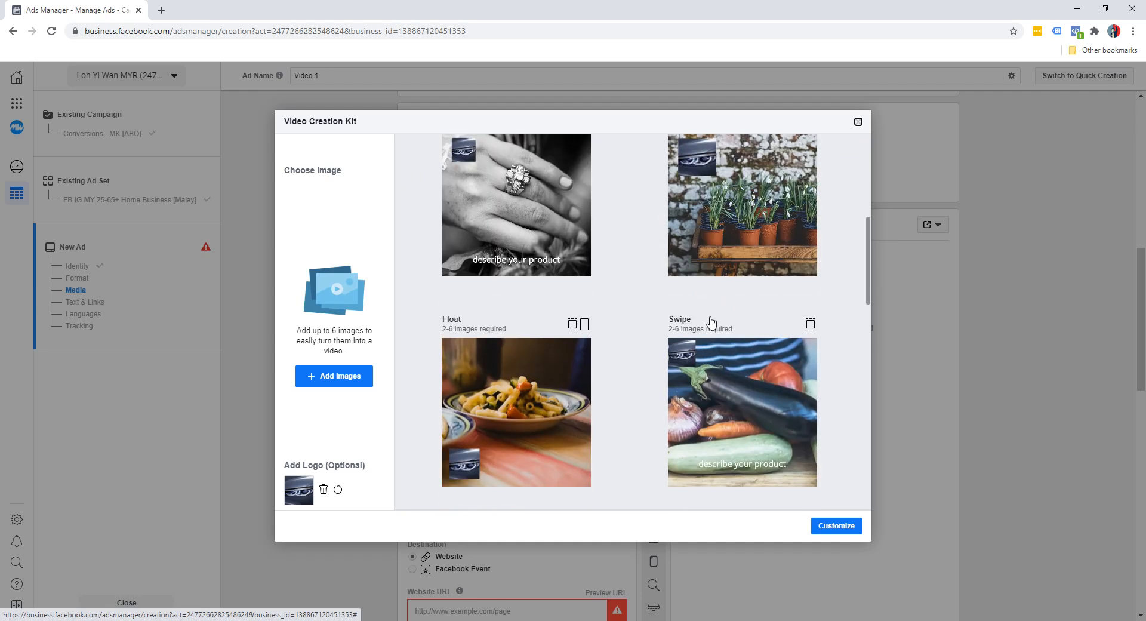
left_click(857, 123)
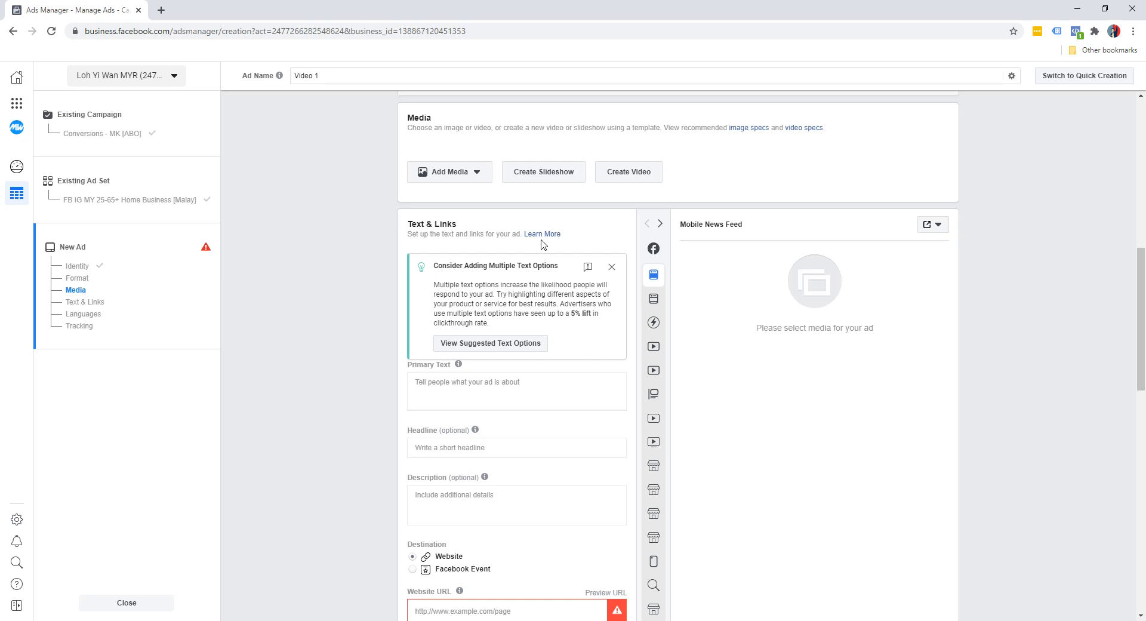
Step: Reopen the slideshow creation kit and preview several square templates, including Sell Multiple Products and Showcase a Square Image
left_click(547, 178)
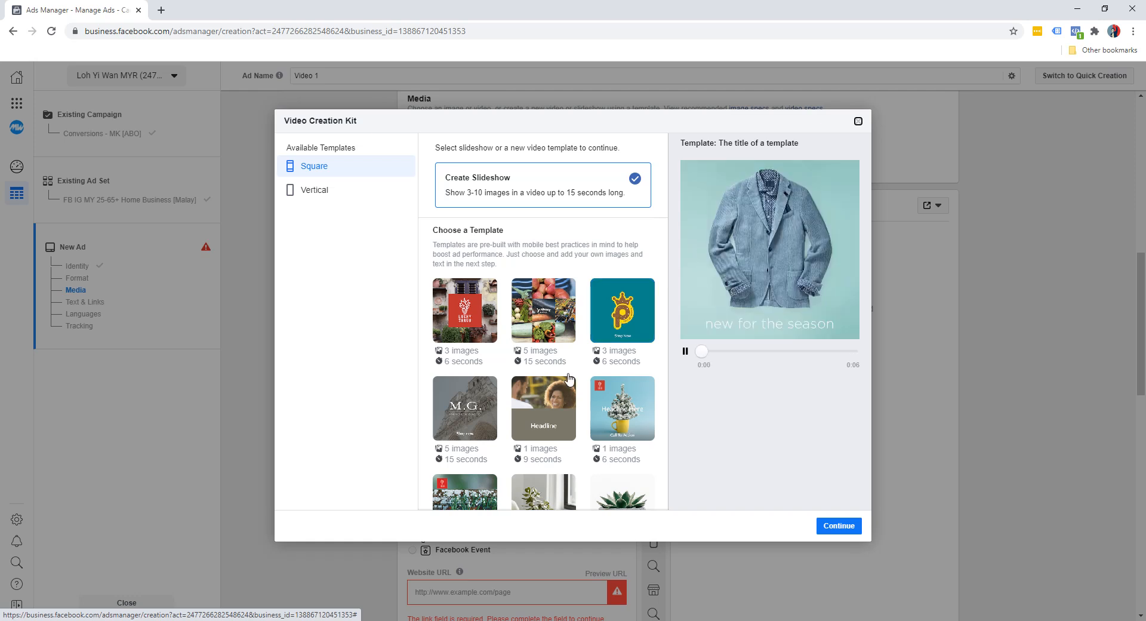
scroll(569, 307, "down", 3)
scroll(477, 317, "up", 3)
left_click(449, 319)
left_click(548, 325)
left_click(608, 321)
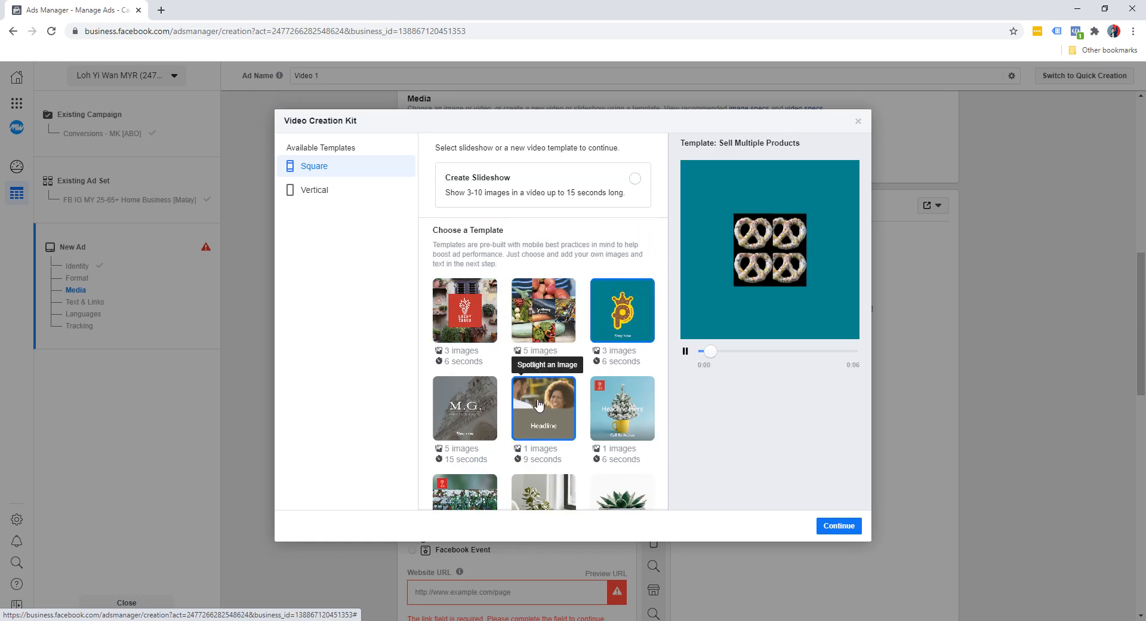
left_click(466, 410)
left_click(605, 425)
scroll(597, 405, "down", 3)
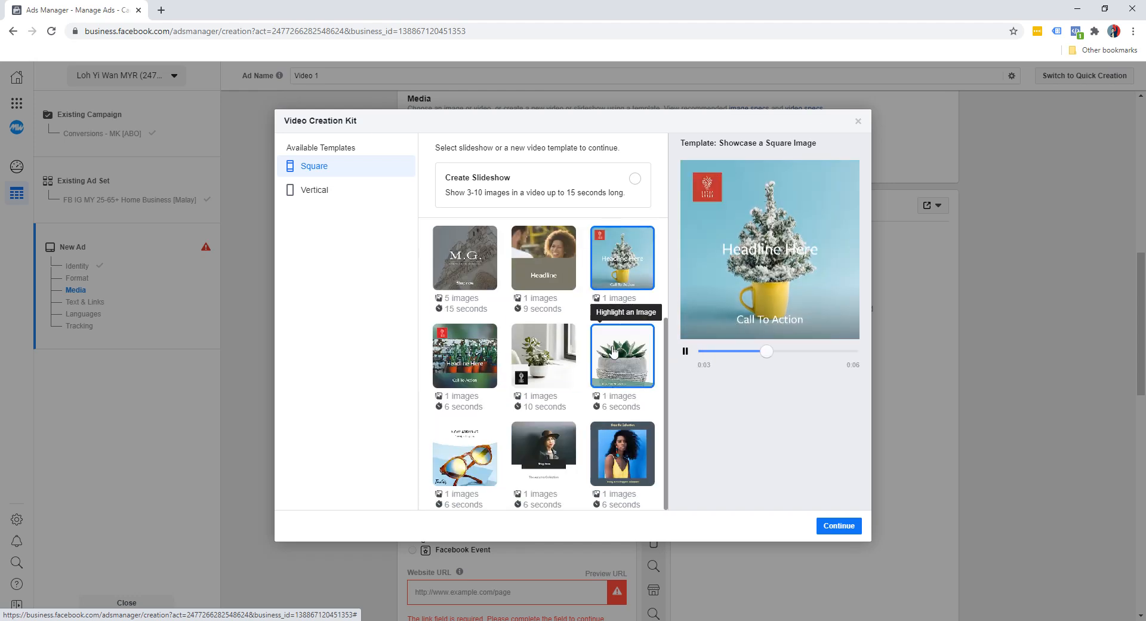
Step: Choose the square Promote a Product template and continue to scene customization
scroll(550, 401, "up", 3)
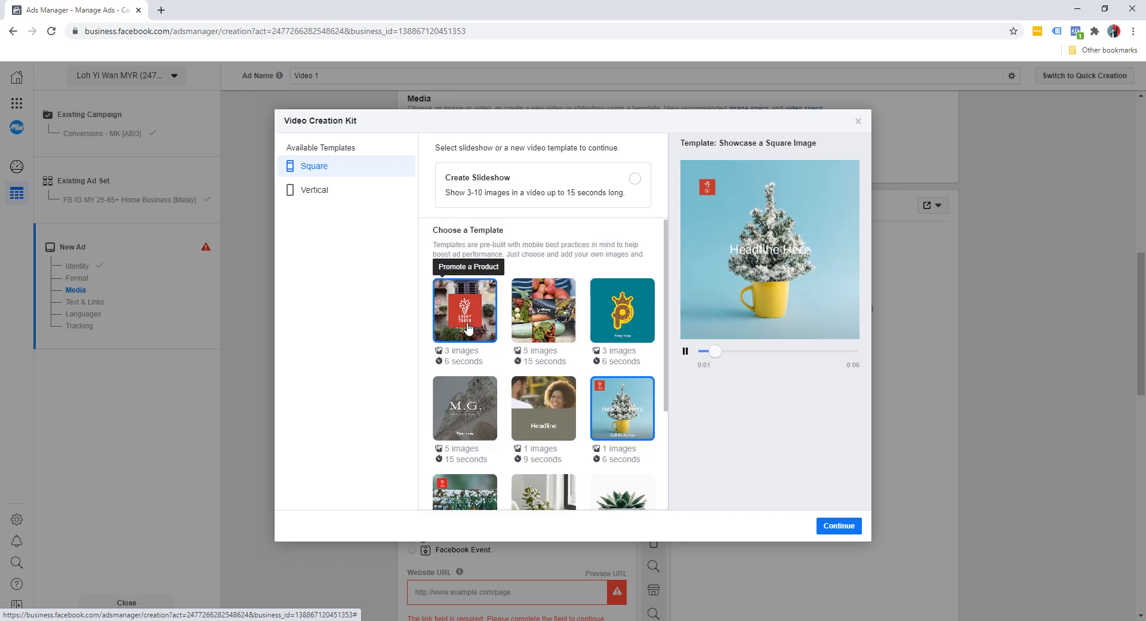
left_click(464, 310)
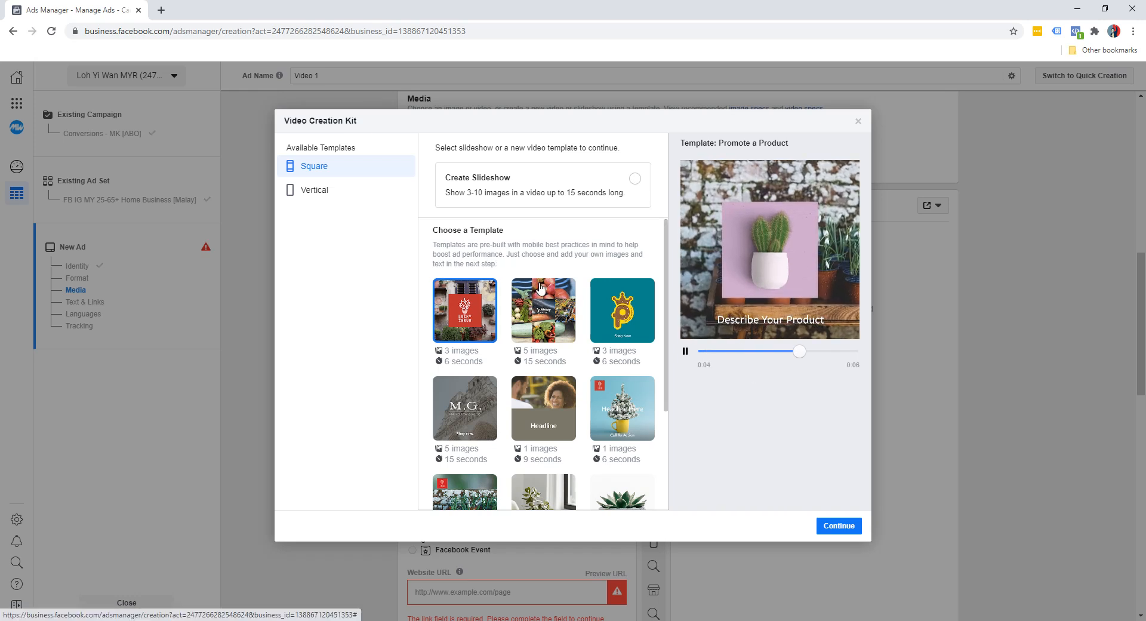
left_click(837, 528)
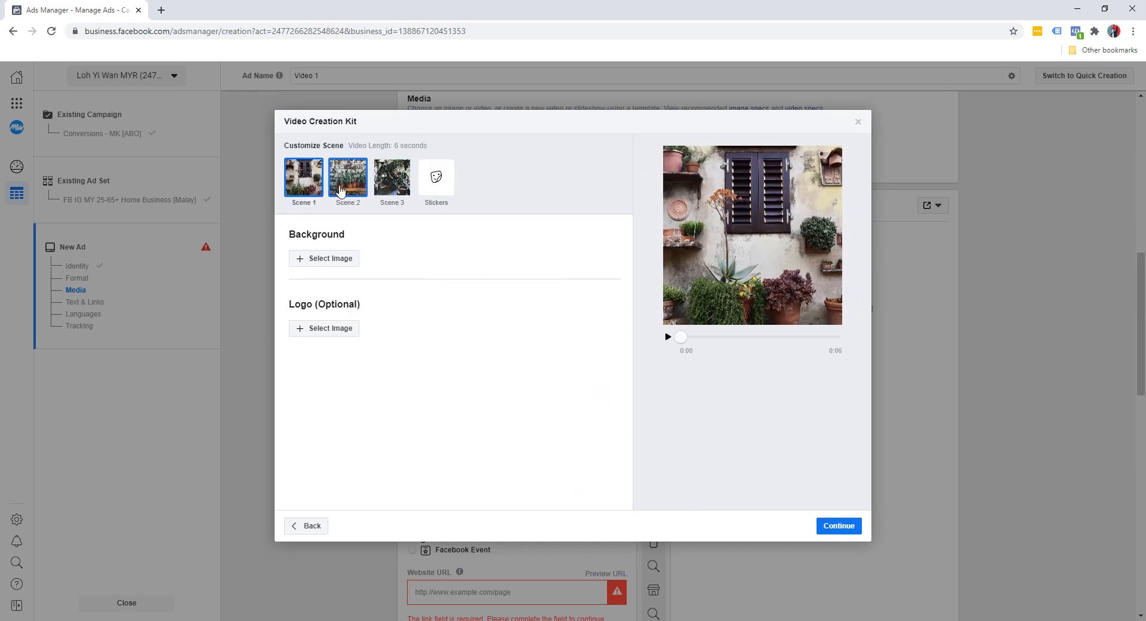
Step: Upload the colourful social media image and use it as the Scene 1 background
left_click(325, 264)
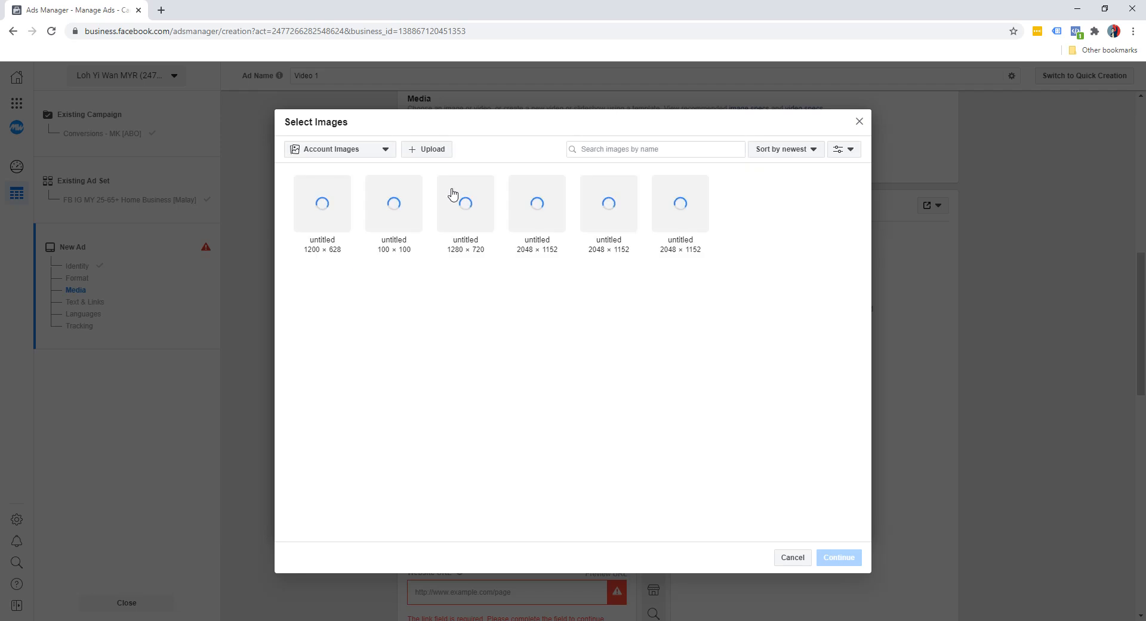
left_click(427, 150)
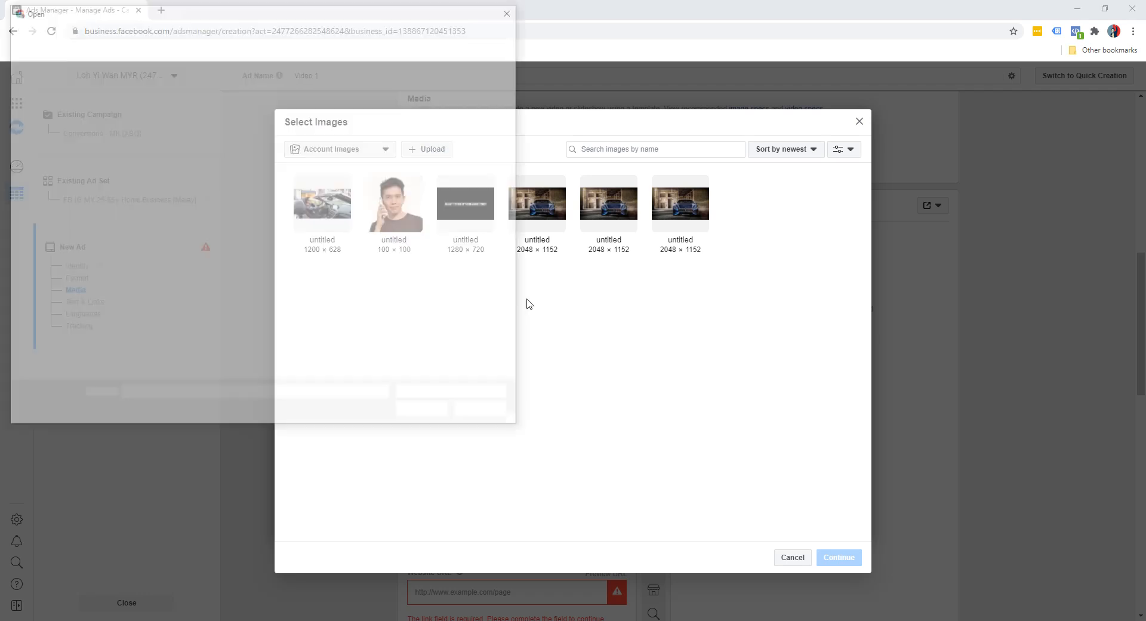
double_click(462, 262)
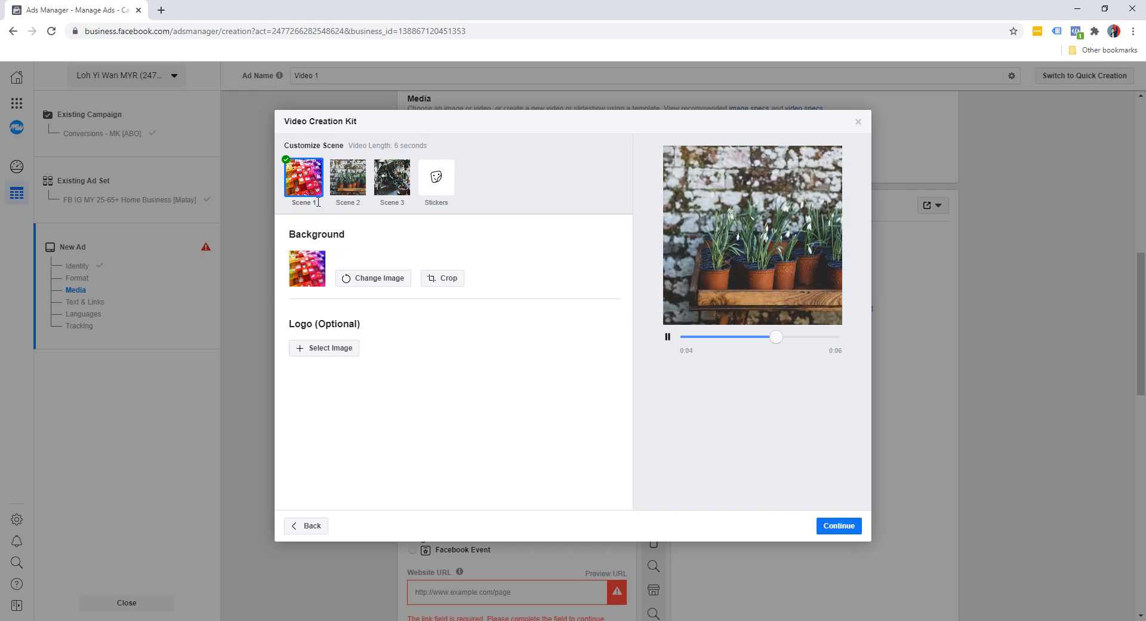
Step: Set the Scene 2 background to the 2048 × 1152 blue car picture from the account images
left_click(342, 191)
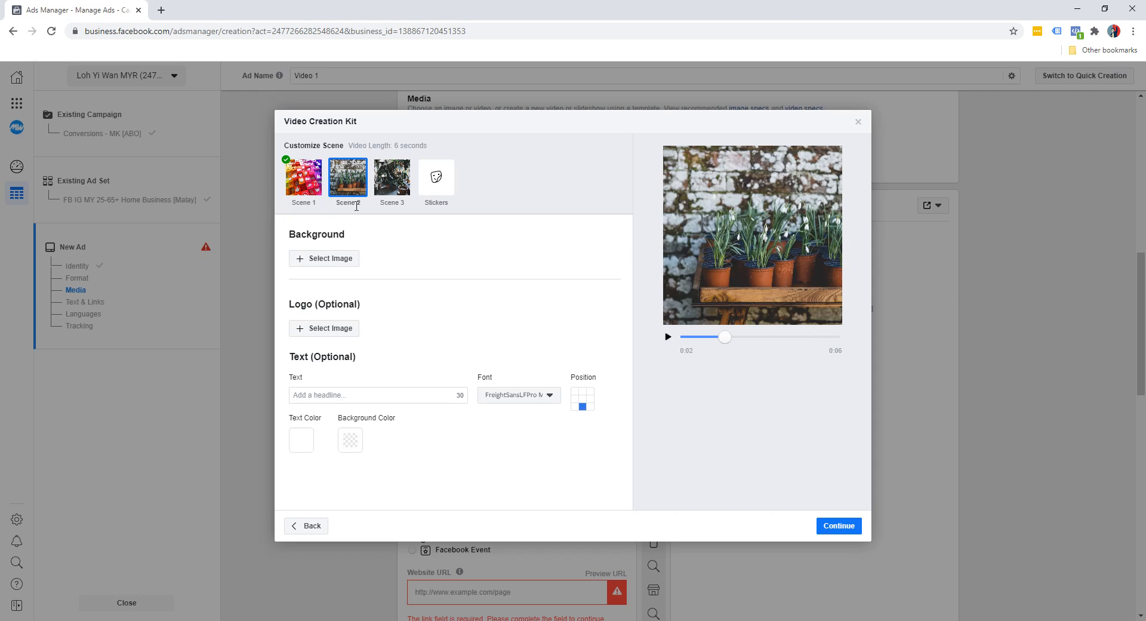
left_click(330, 258)
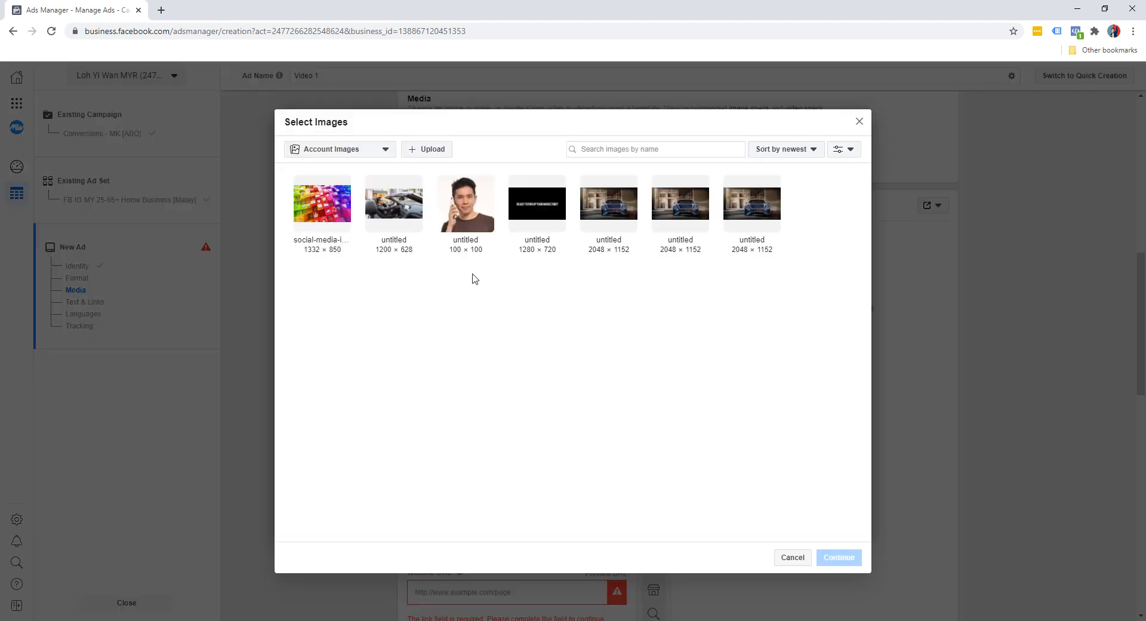
left_click(609, 215)
left_click(832, 556)
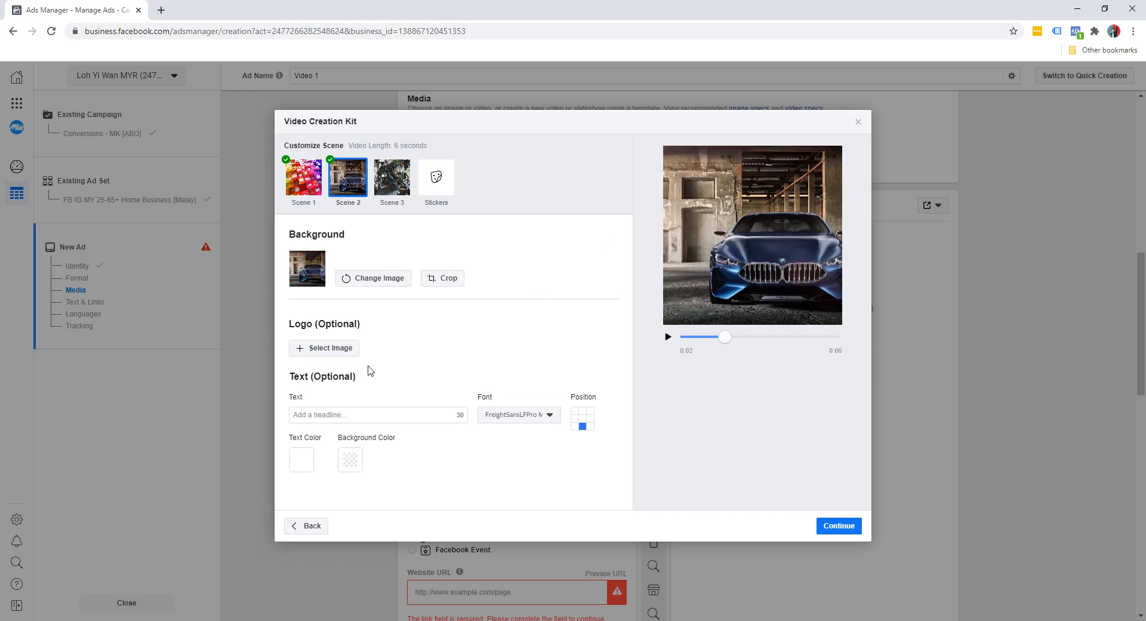
Step: Add the headline "Master Social Media Marketing" to Scene 2 with a #000000 text background at 50 opacity
left_click(348, 413)
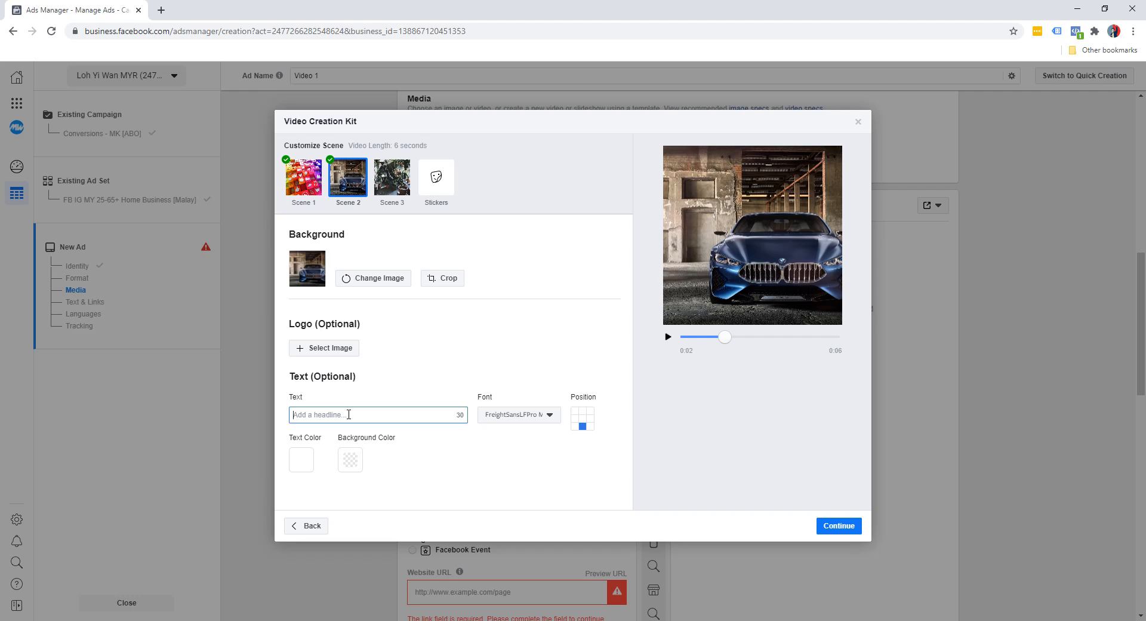
type("Master Social Media Marketing")
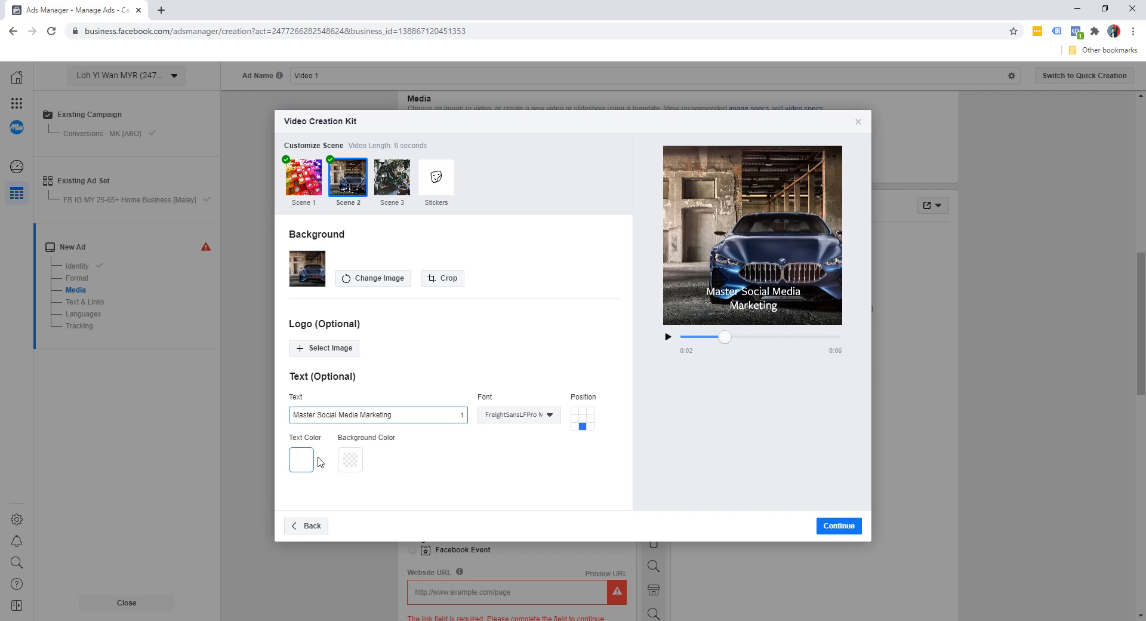
left_click(344, 466)
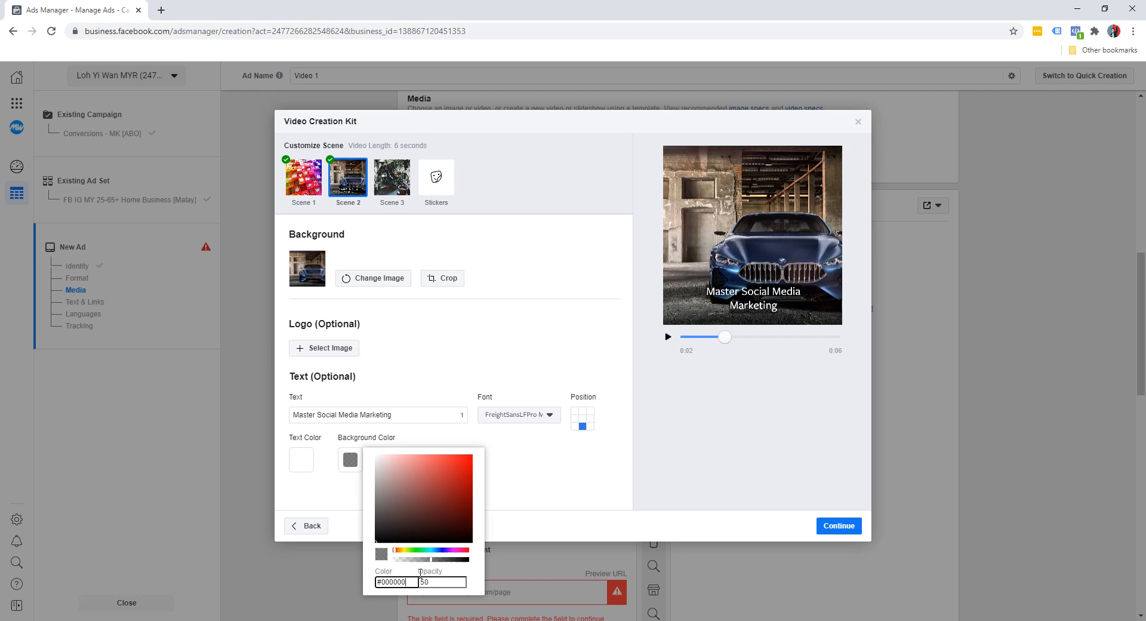
left_click(556, 488)
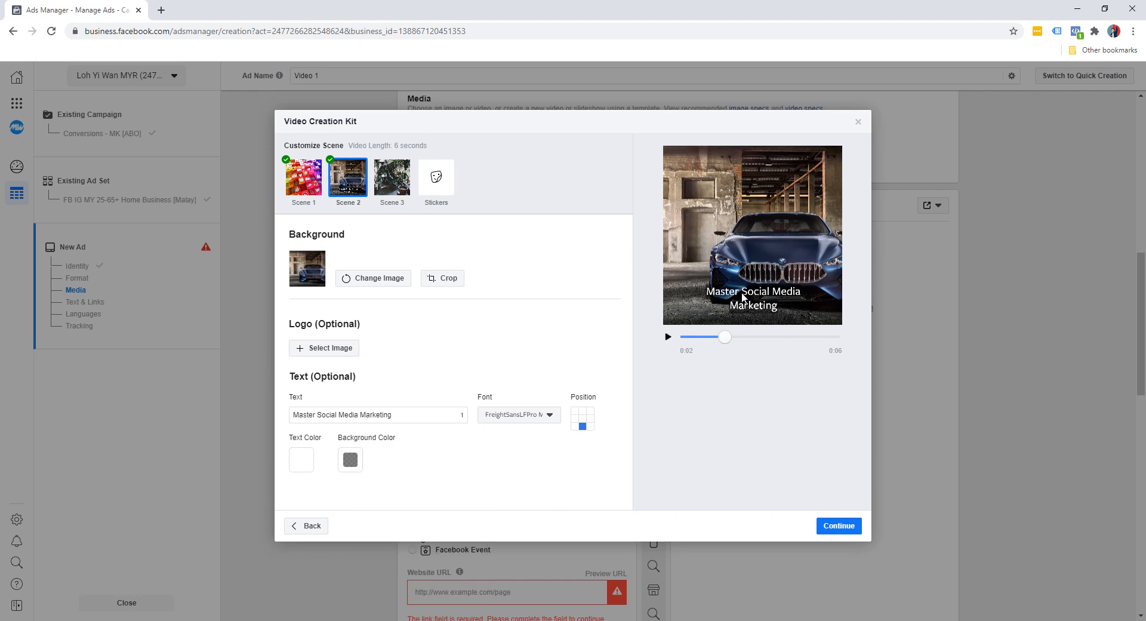
Step: Try green and yellow text colours on the Scene 2 headline and return it to white
left_click(302, 459)
left_click(340, 488)
left_click_drag(339, 490, 351, 463)
left_click_drag(349, 550, 355, 550)
left_click_drag(365, 477, 382, 440)
left_click_drag(361, 554, 355, 549)
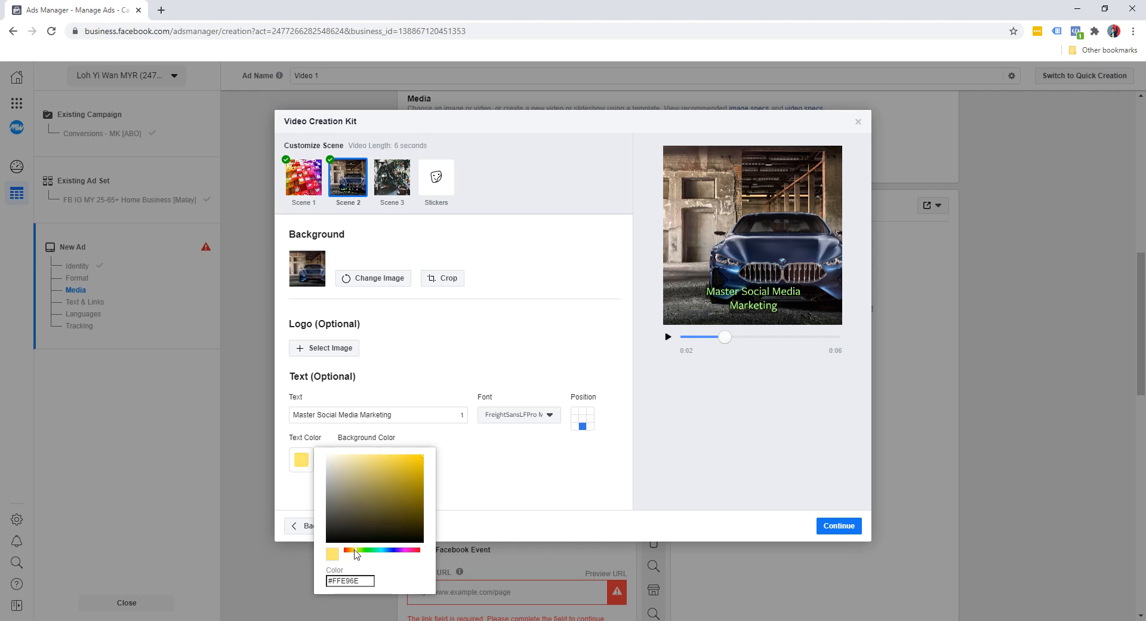
left_click_drag(348, 471, 318, 450)
left_click(569, 466)
Step: Set the Scene 2 headline's font to Ubuntu Regular
left_click(545, 416)
scroll(540, 484, "down", 6)
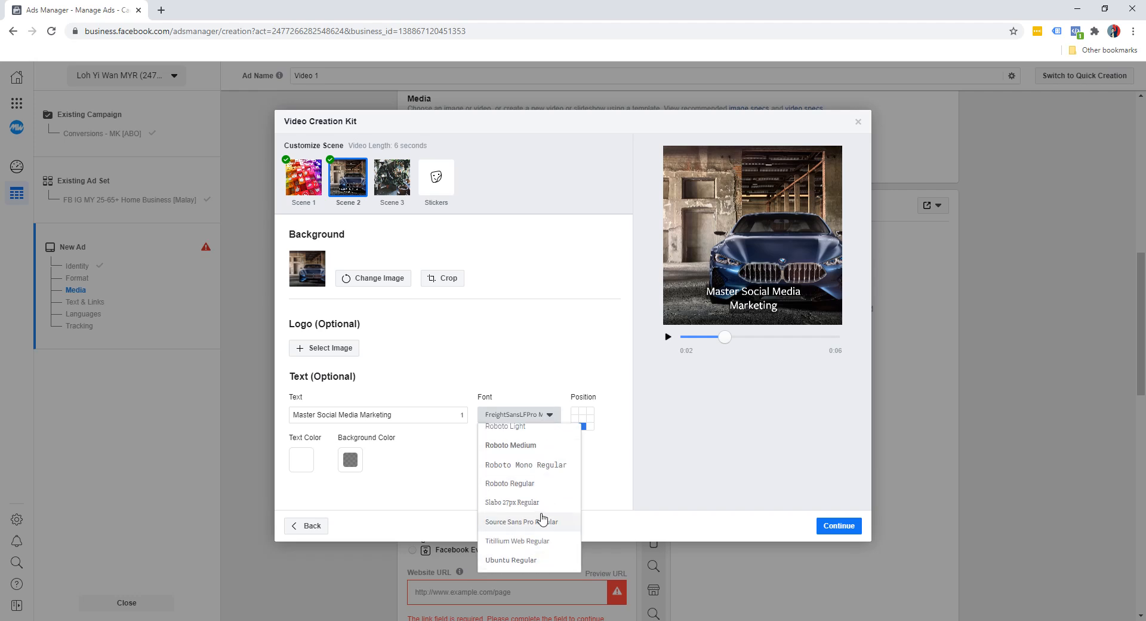
left_click(519, 564)
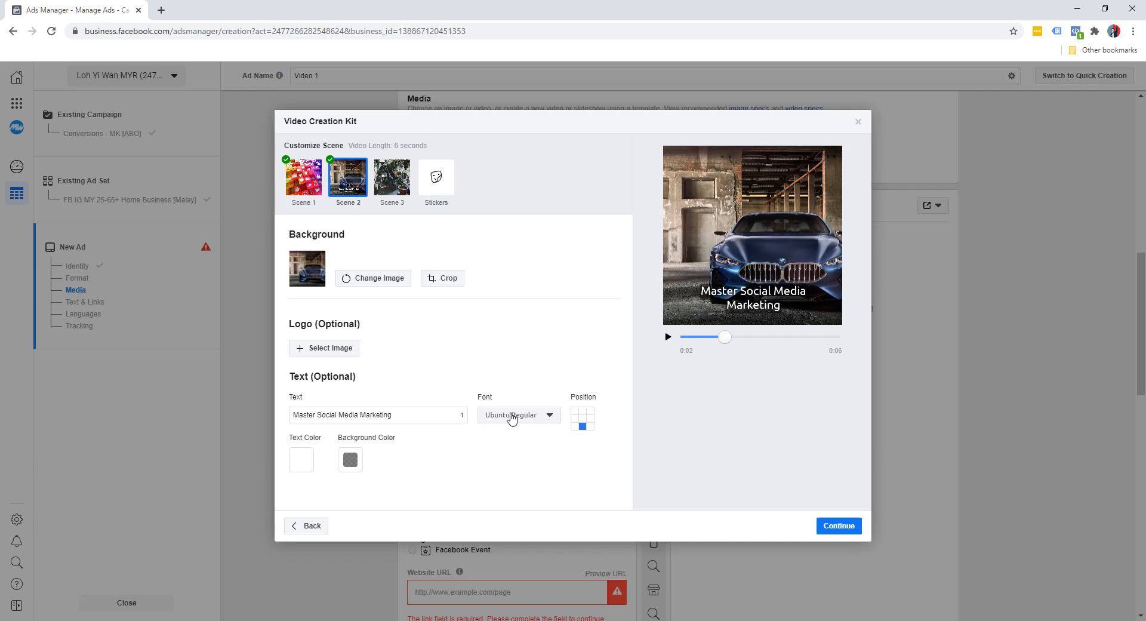
Step: Try several placements for the Scene 2 headline and settle on the centre of the frame
left_click(583, 411)
left_click(576, 411)
left_click(575, 418)
left_click(582, 418)
left_click(590, 418)
left_click(589, 426)
left_click(583, 418)
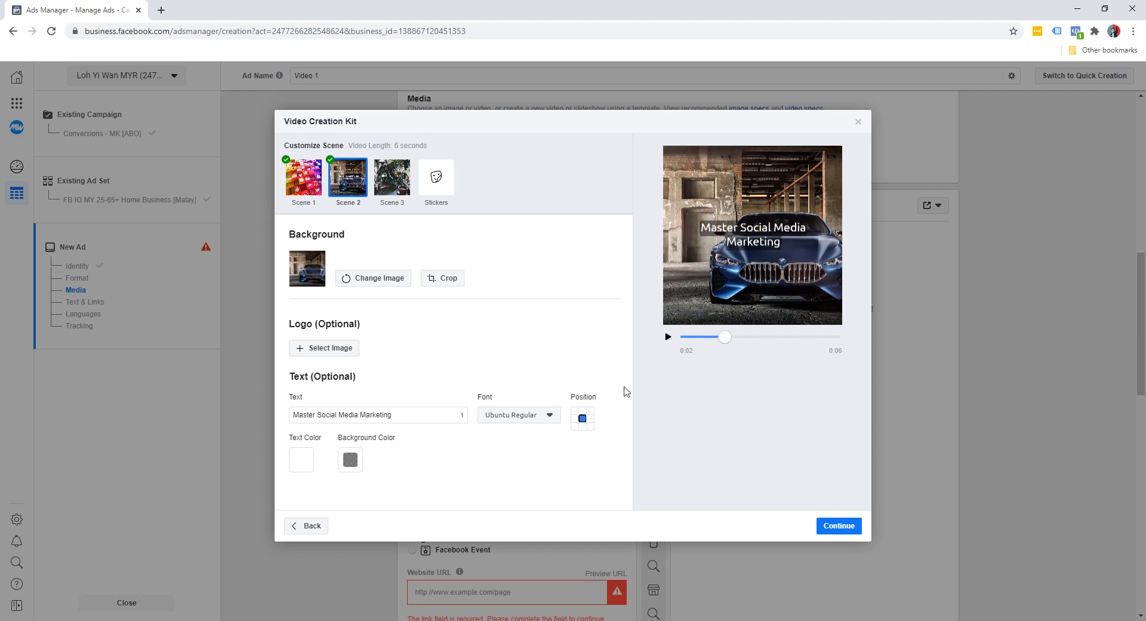
Step: Play the video preview from the beginning and pause it during the third scene
left_click_drag(725, 339, 673, 345)
left_click(668, 337)
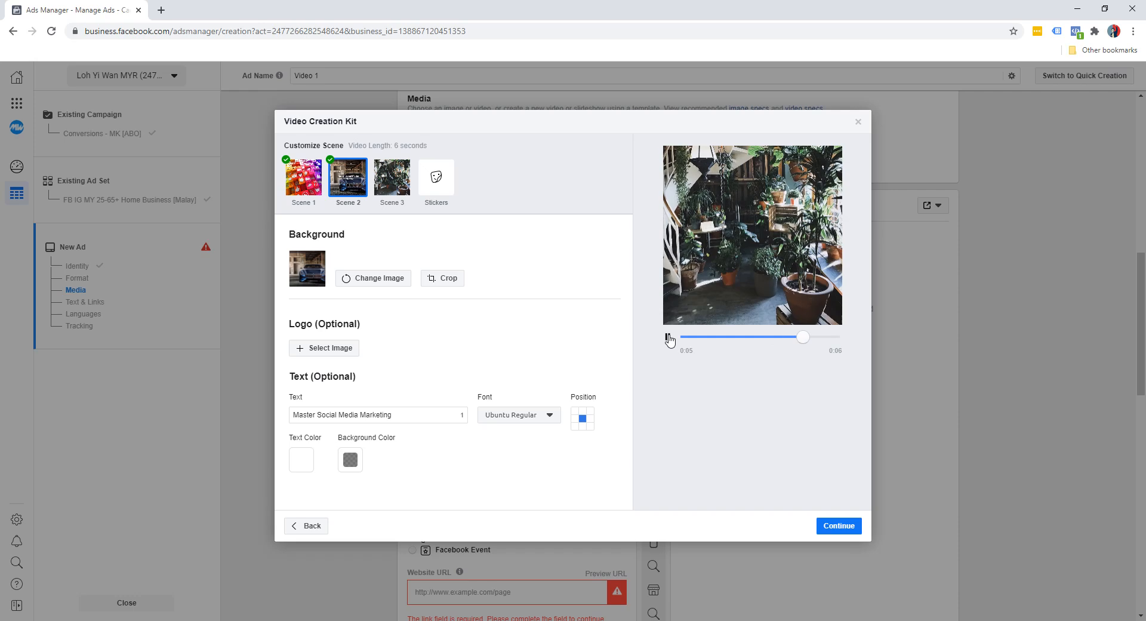
left_click(668, 339)
Step: Set the Scene 3 background to the picture of the cheering man in a suit with a laptop
left_click(400, 182)
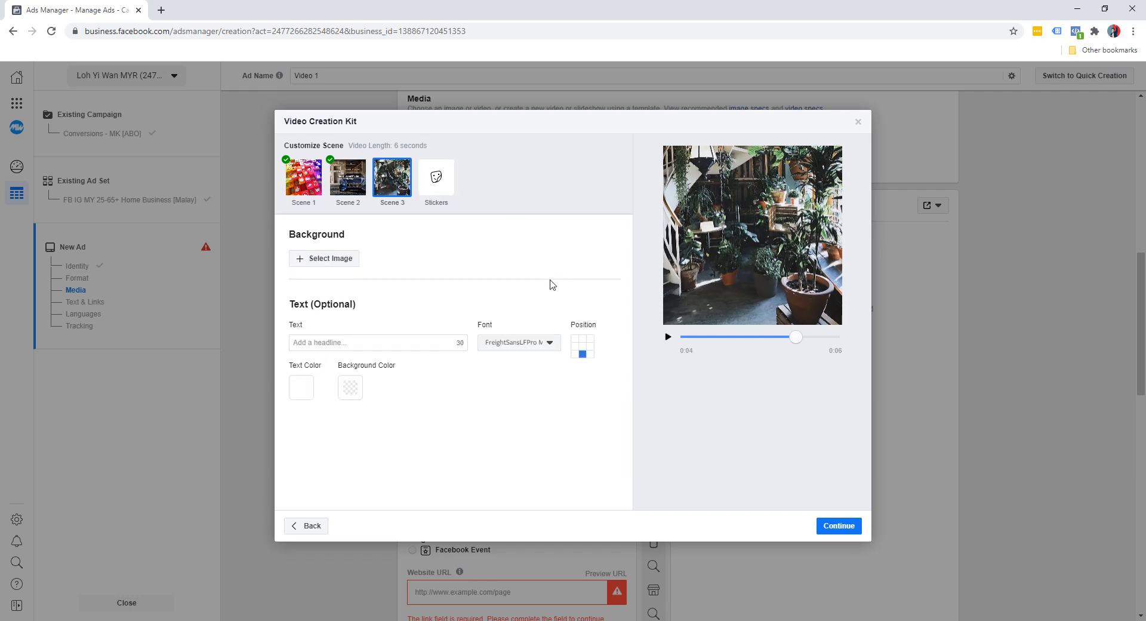
left_click(338, 261)
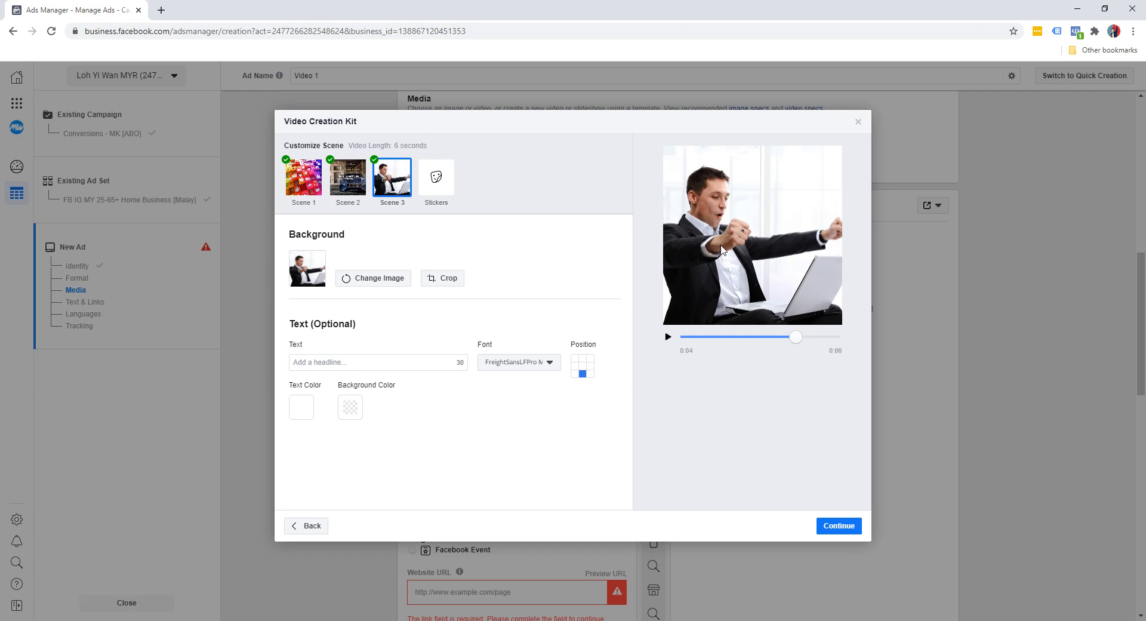
Step: Enter "Click Here To Download Now" as the Scene 3 headline
left_click(388, 365)
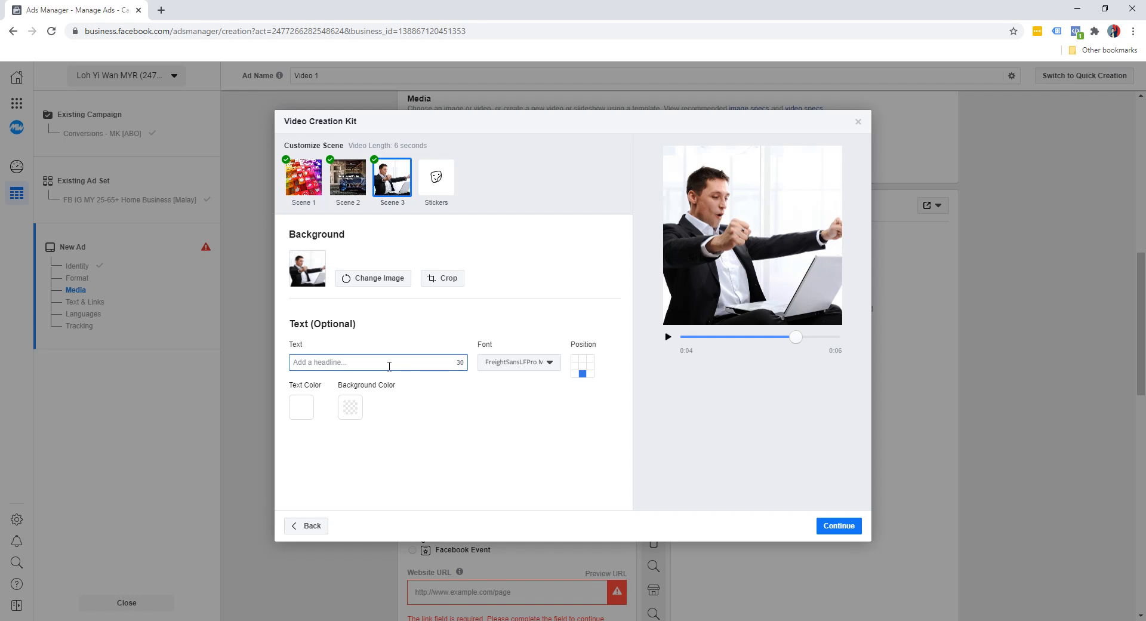
type("Click Here To Download Now")
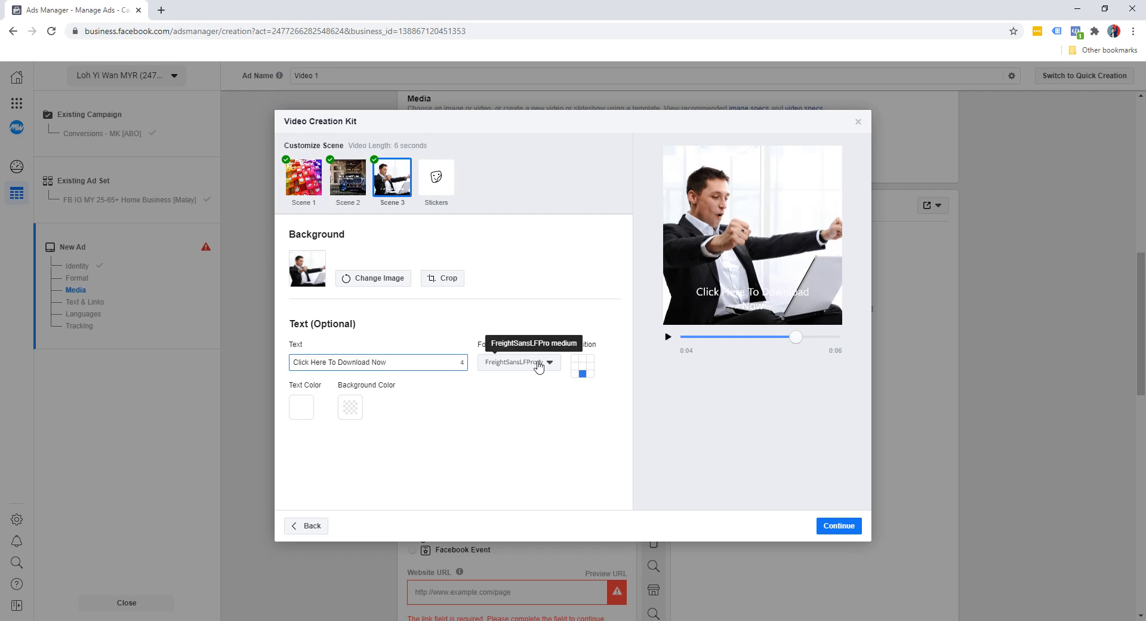
Step: Give the Scene 3 headline a black background at 50% opacity and a pale yellow text color
left_click(348, 406)
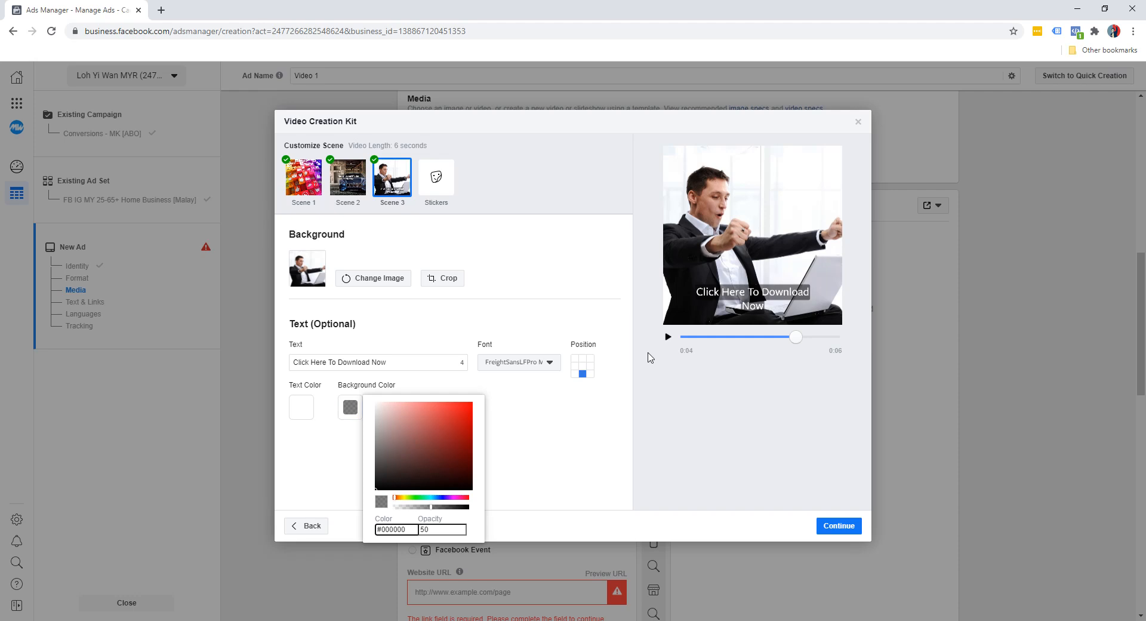
left_click(322, 440)
left_click(300, 407)
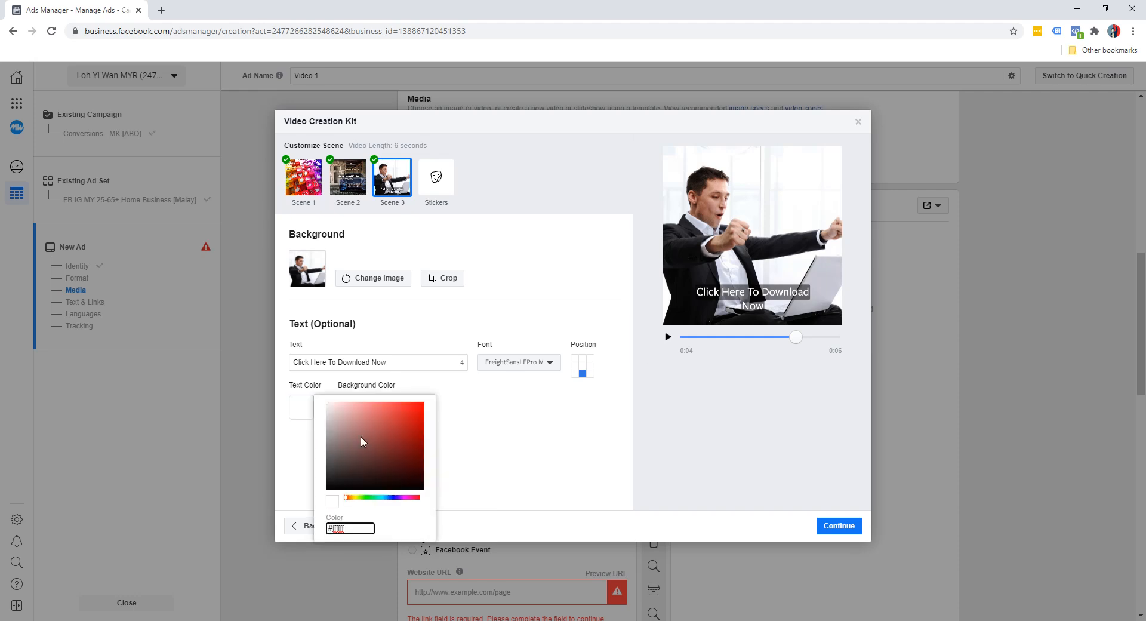
left_click(356, 498)
left_click(364, 408)
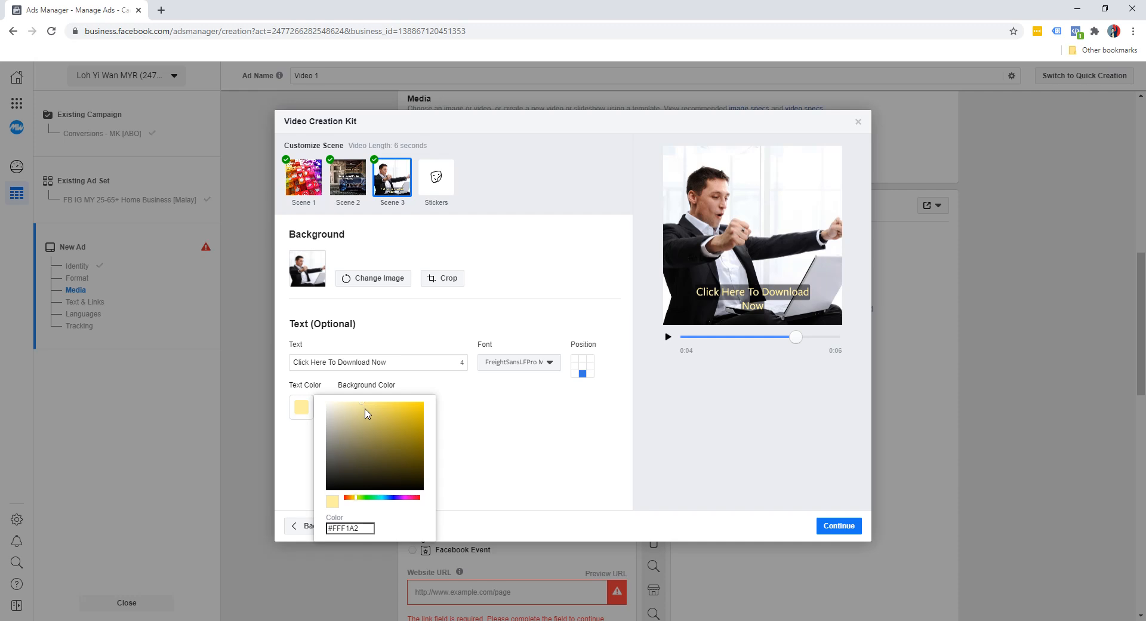
left_click(516, 420)
Step: Place the Scene 3 headline in the centre of the frame and set its font to Ubuntu Regular
left_click(582, 366)
left_click(529, 362)
scroll(513, 504, "down", 8)
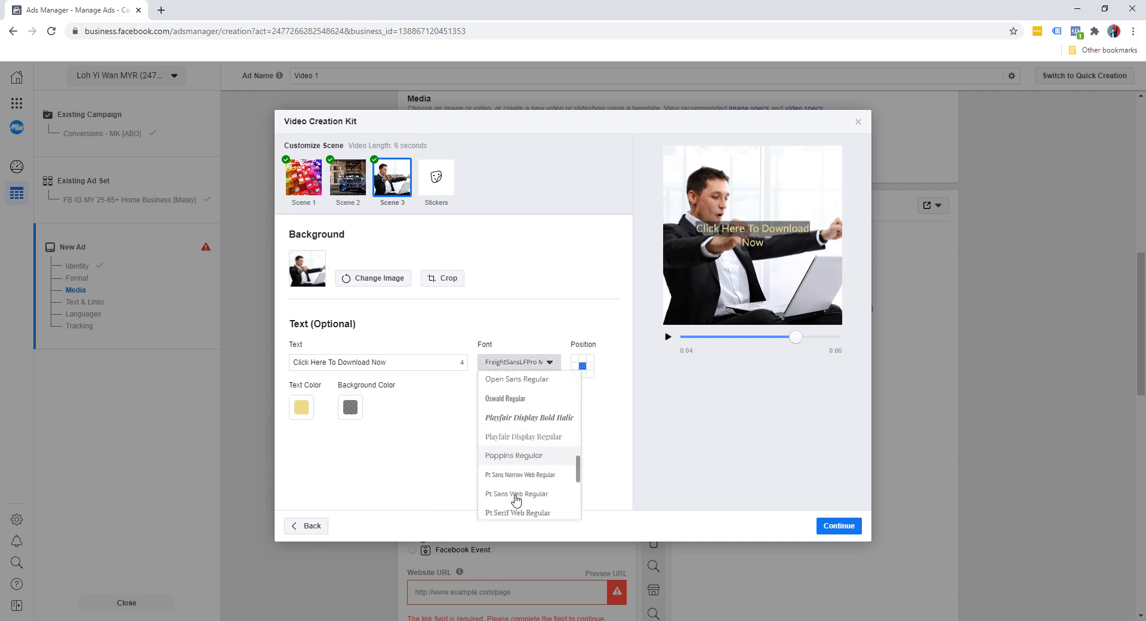
left_click(512, 507)
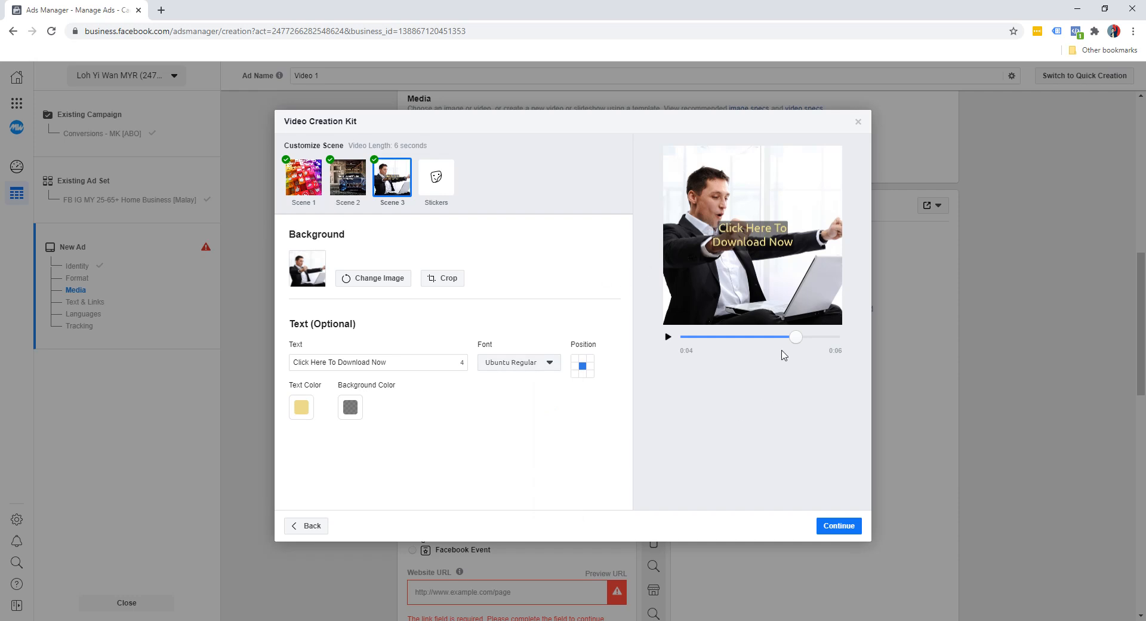
Step: Preview the finished video and use both its Square (1:1) and Vertical (9:16) versions in the ad
left_click(669, 337)
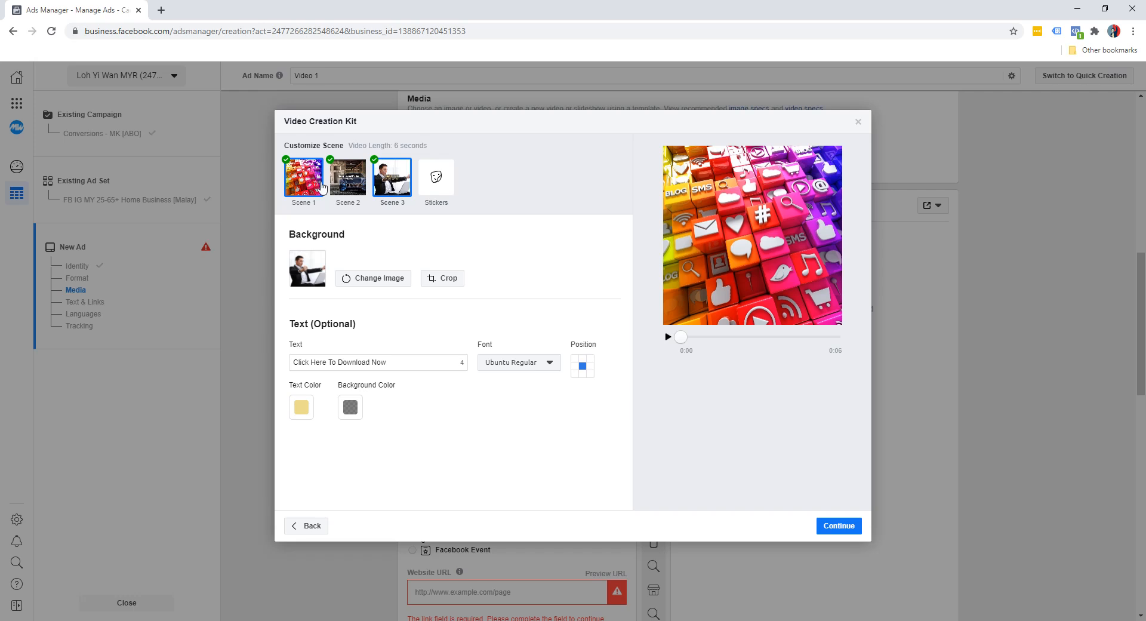
left_click(839, 526)
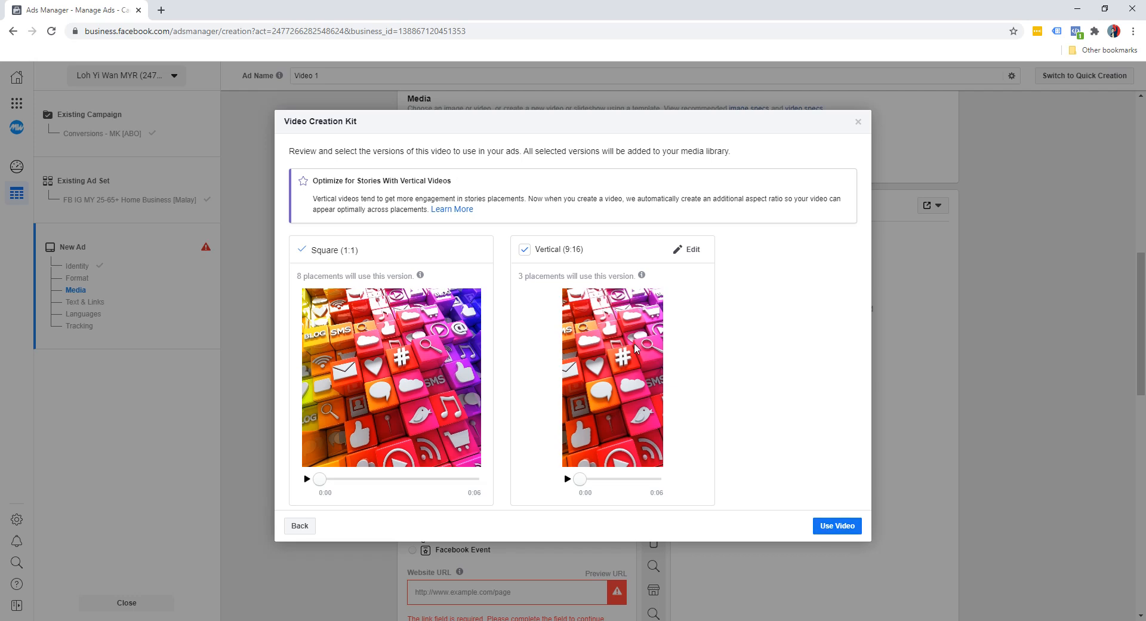
left_click(824, 526)
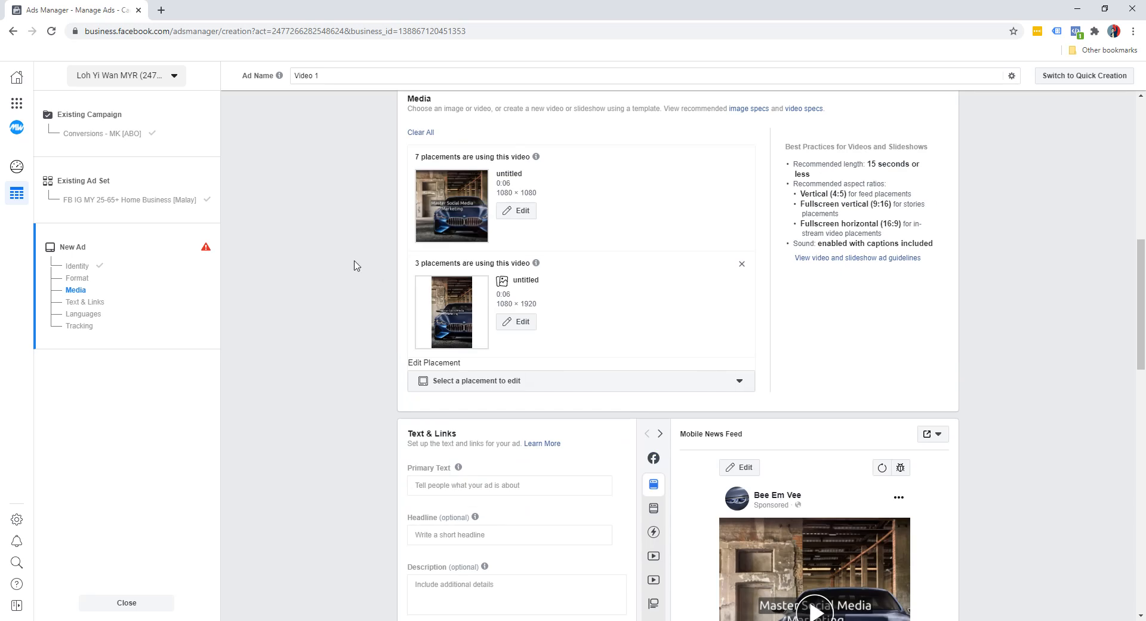
scroll(358, 274, "down", 5)
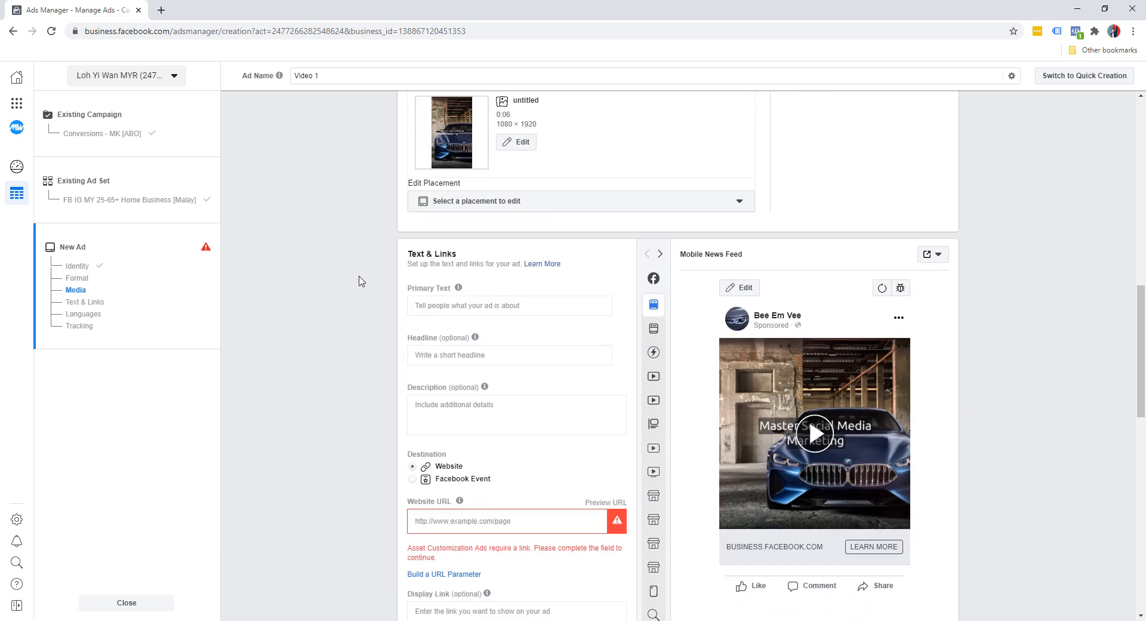
scroll(361, 280, "up", 1)
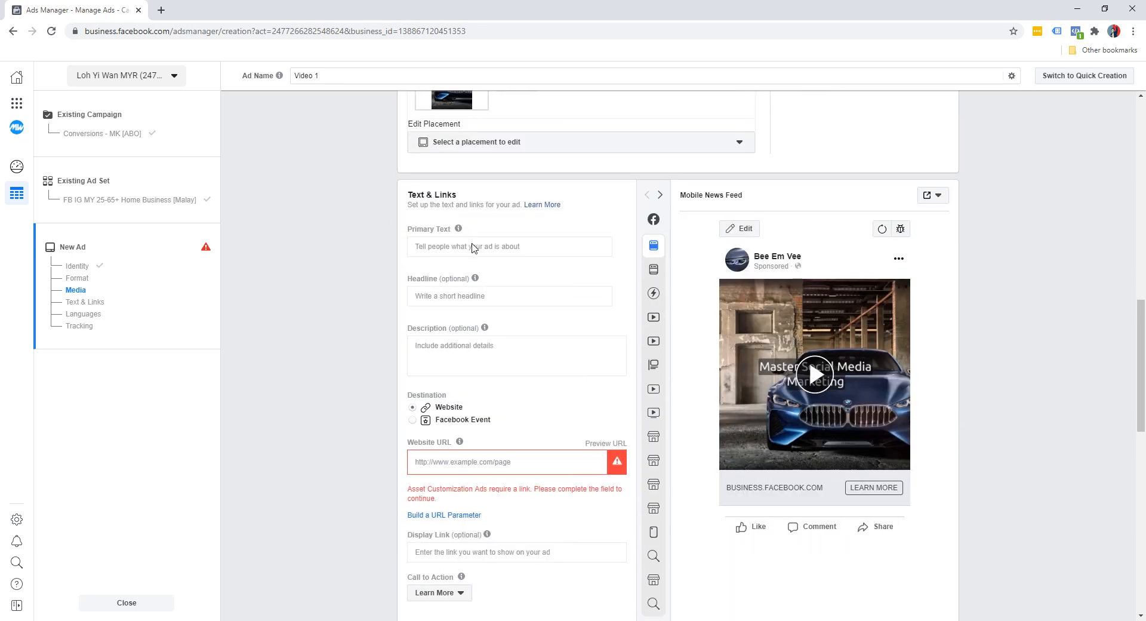
left_click(473, 244)
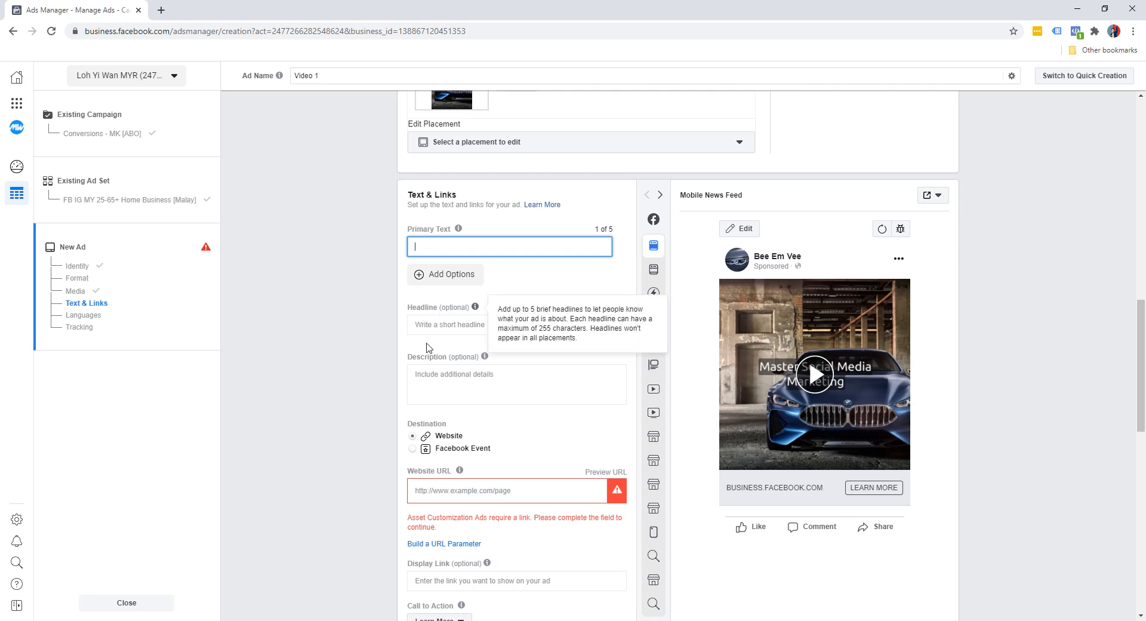
left_click(349, 388)
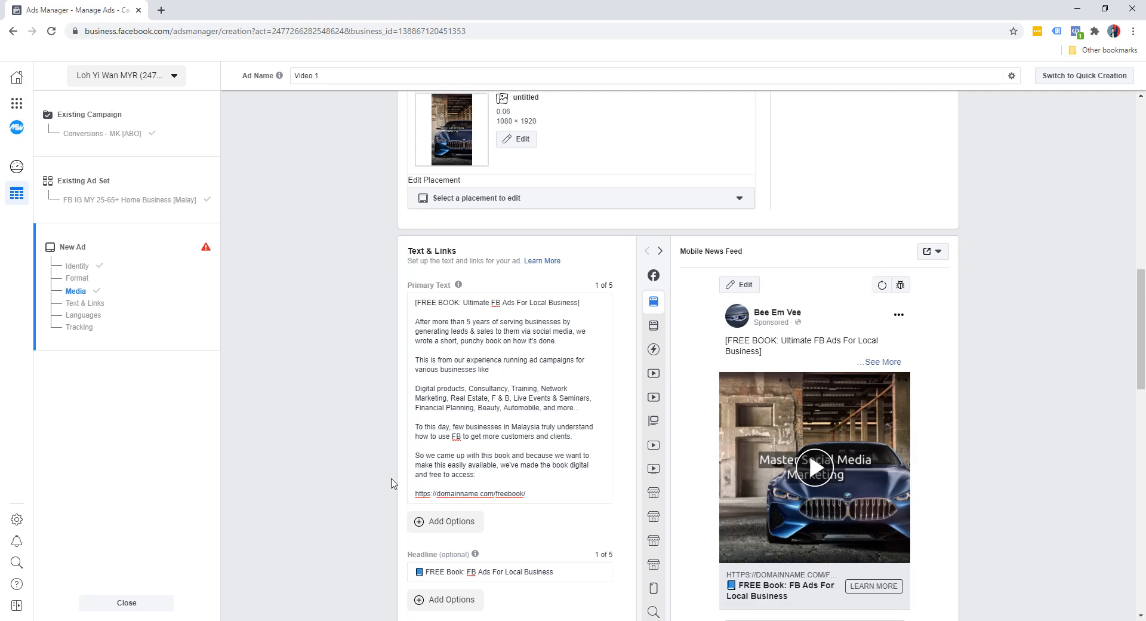
scroll(393, 482, "down", 1)
mouse_move(649, 360)
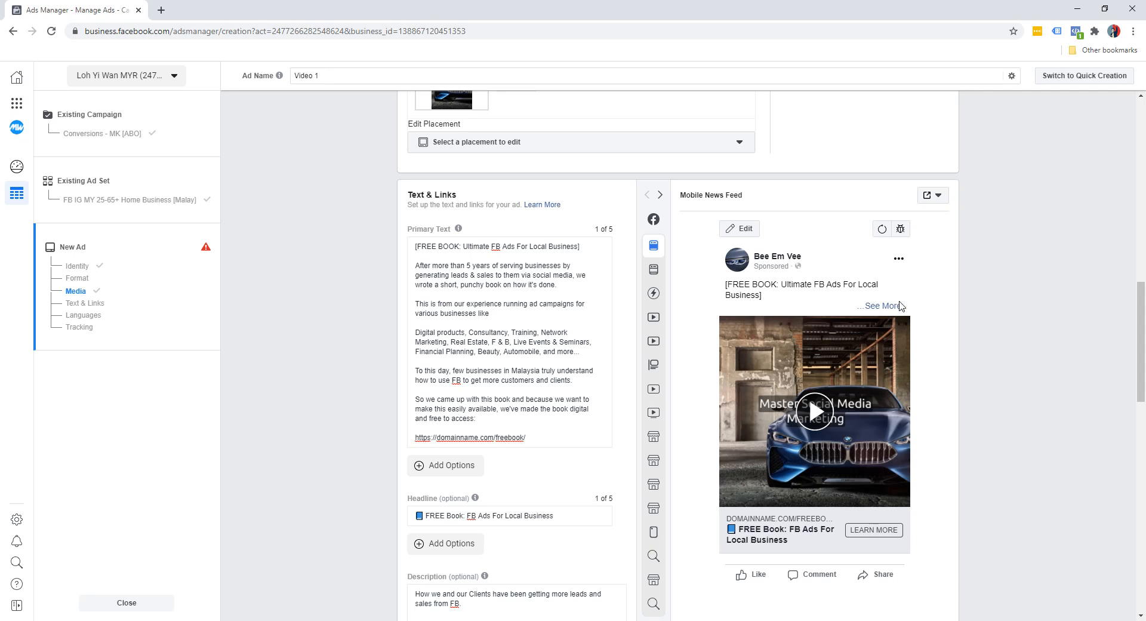
Step: Expand the full ad text in the Mobile News Feed preview and play its video, pausing at the third scene
left_click(891, 311)
scroll(893, 322, "down", 5)
scroll(895, 336, "down", 1)
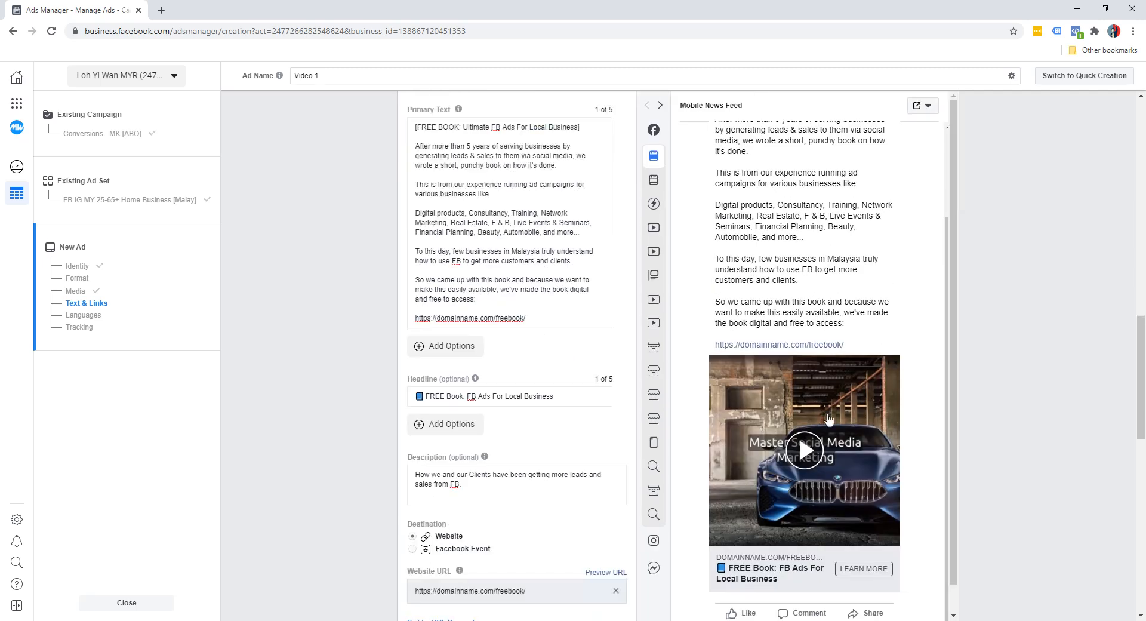
left_click(805, 450)
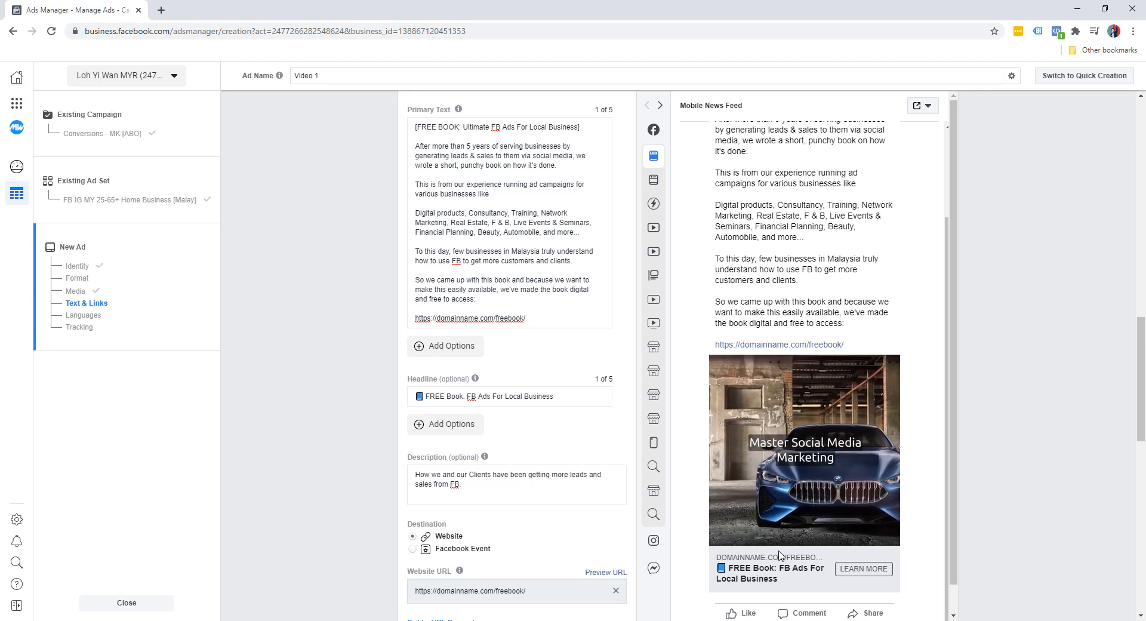
mouse_move(790, 536)
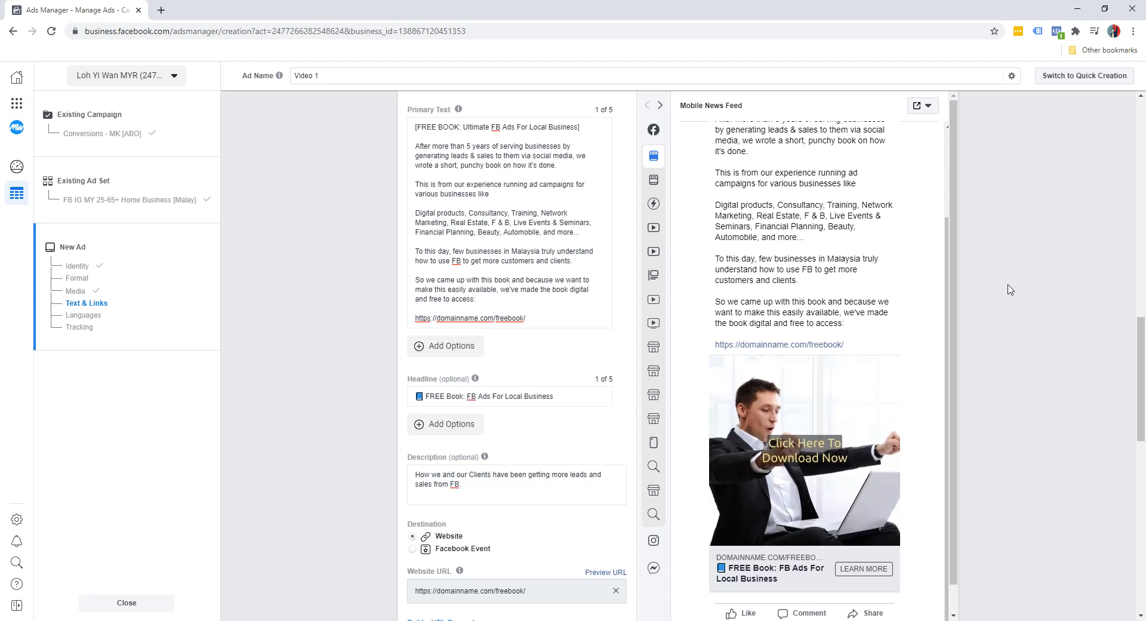
scroll(1010, 290, "down", 1)
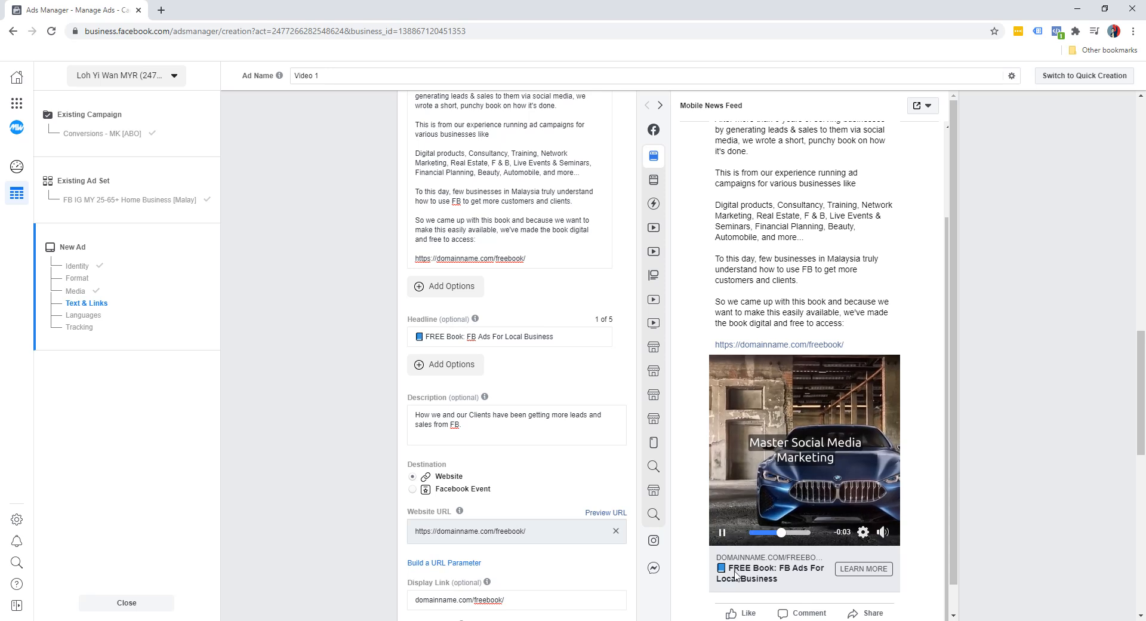
left_click(720, 539)
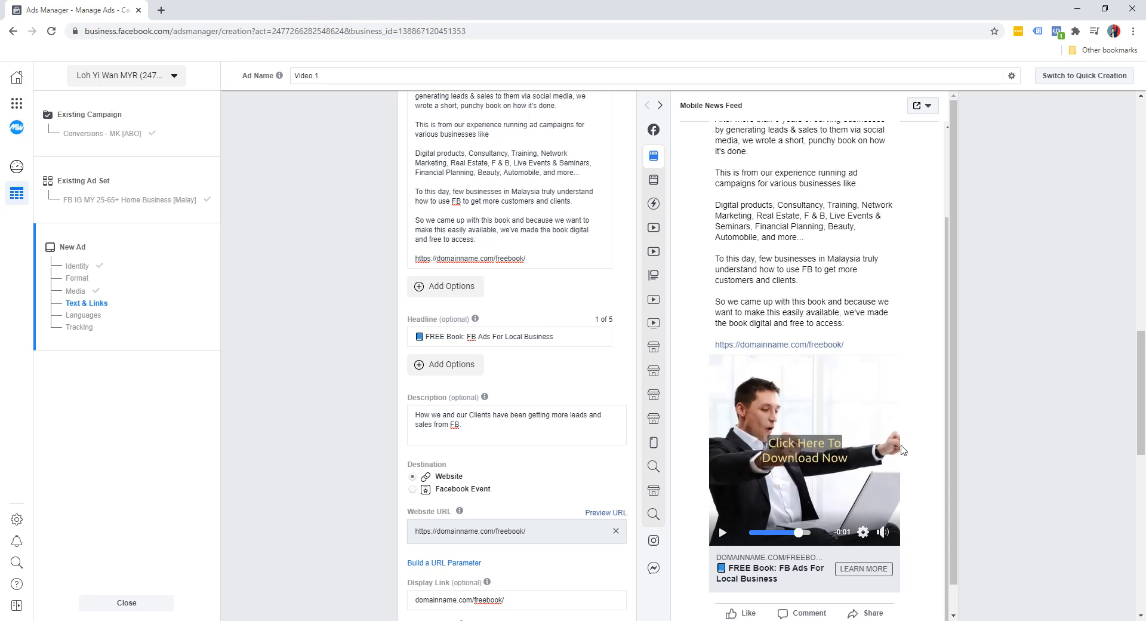
Step: Finish the ad setup with the existing call to action and tracking settings, and publish Video 1
scroll(985, 405, "down", 2)
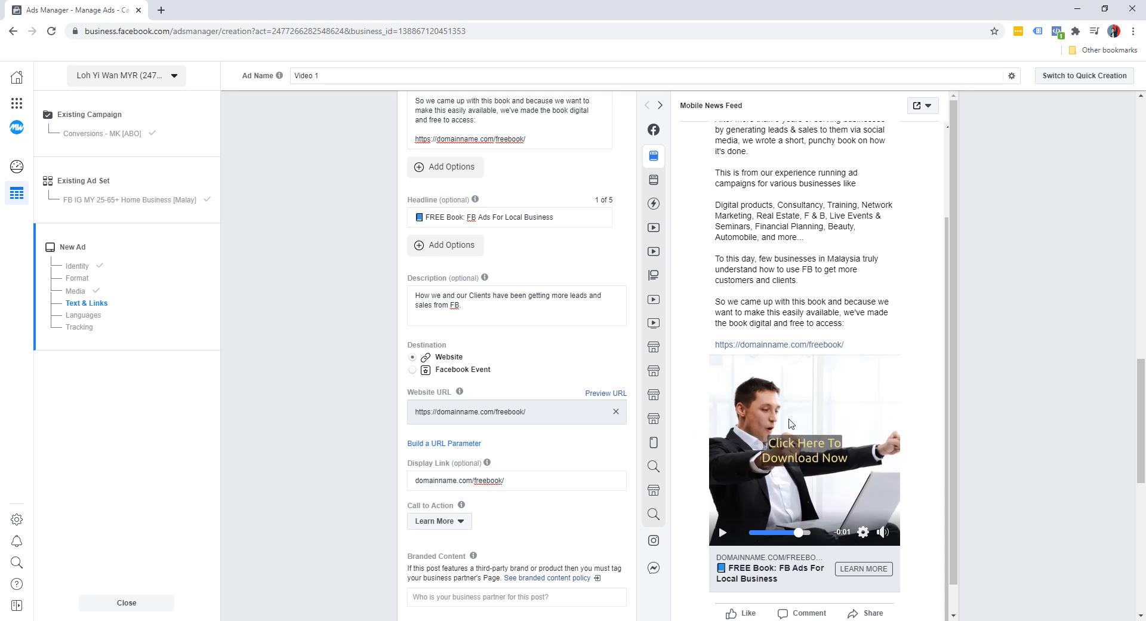
scroll(1023, 433, "down", 8)
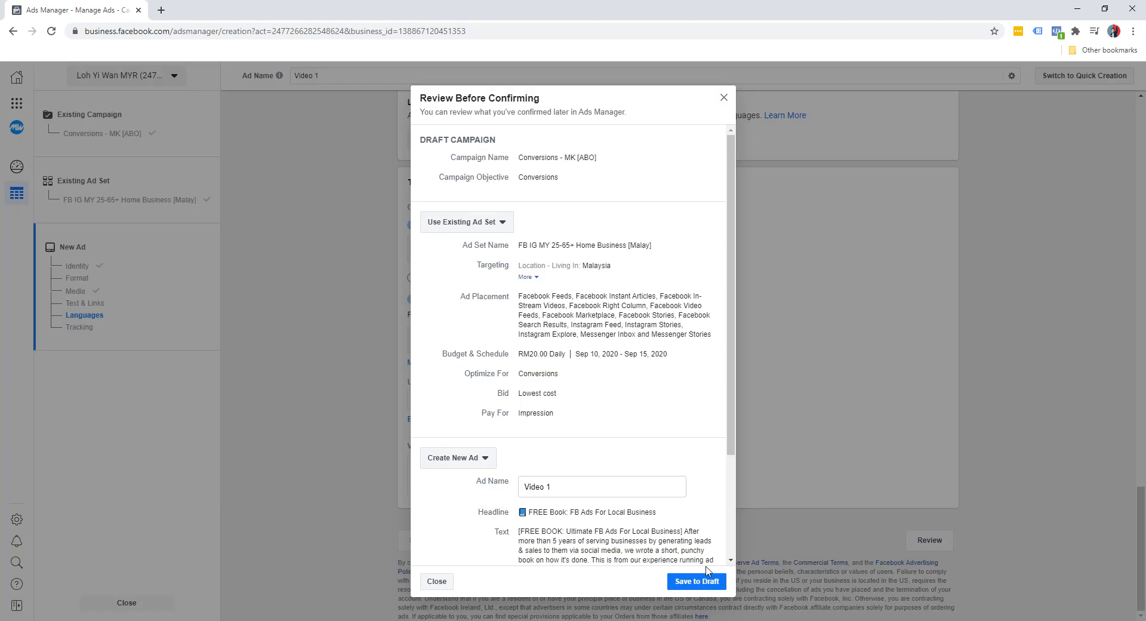
scroll(688, 524, "down", 3)
left_click(698, 584)
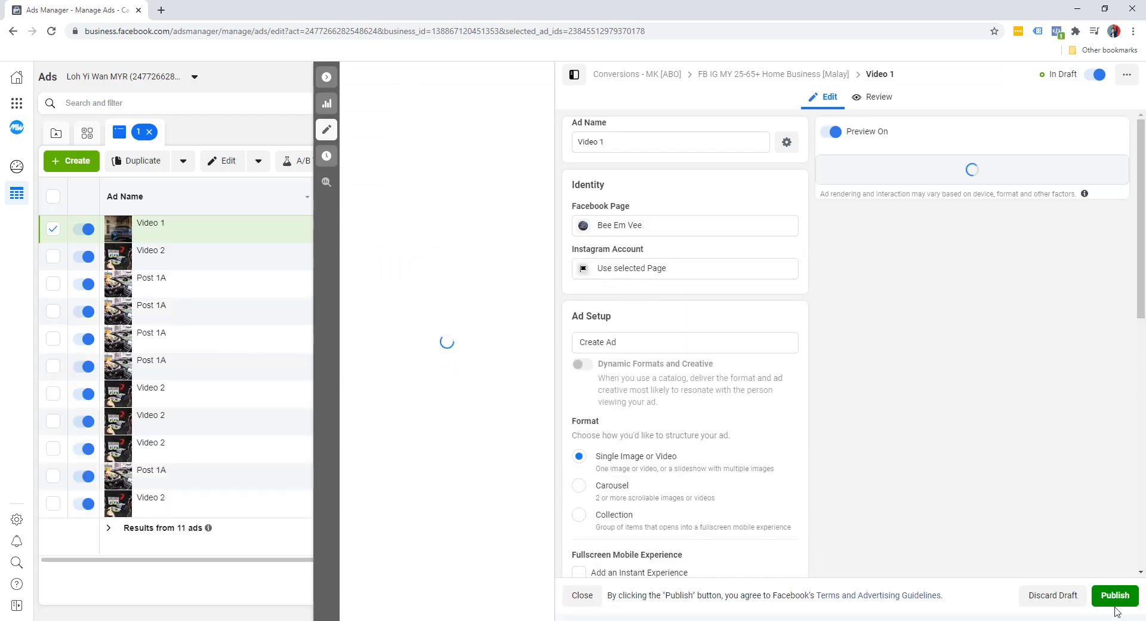
left_click(1113, 595)
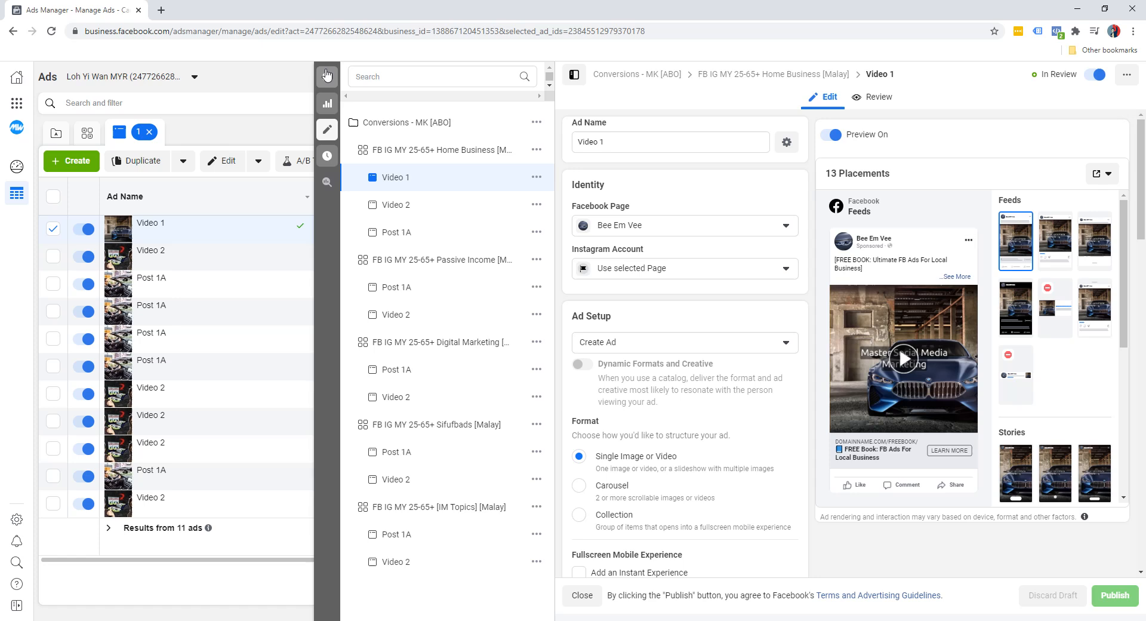
Step: Close the ad editor and check the delivery status of Video 1 and the other ads in the list
left_click(327, 76)
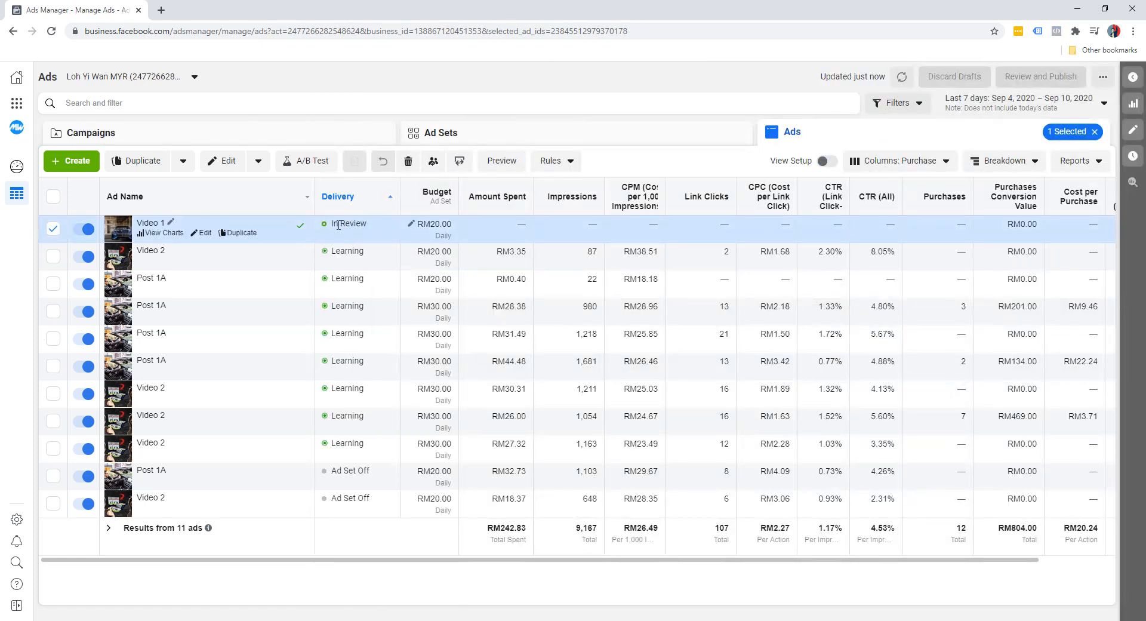
mouse_move(352, 370)
mouse_move(354, 254)
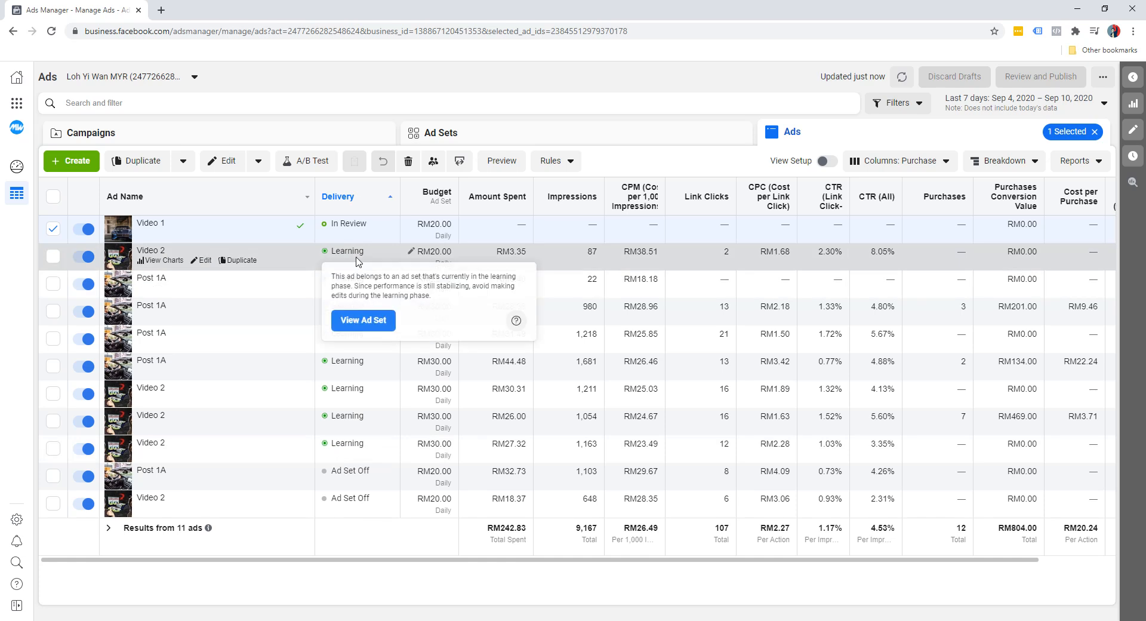